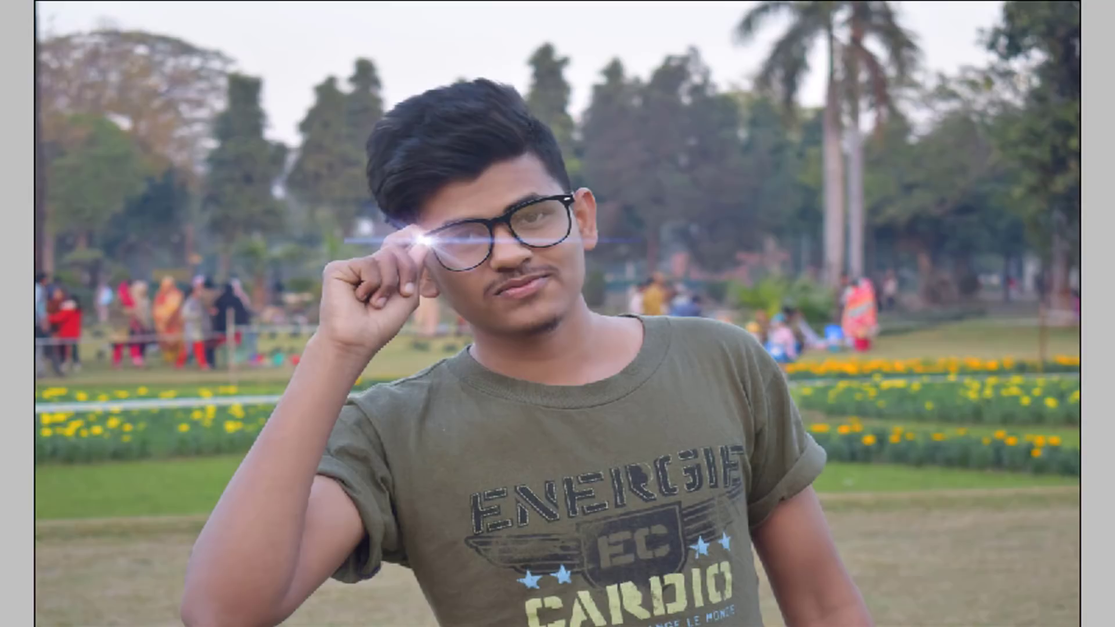
# Delete the light flare layer from the edited photo and close the document without saving.
pyautogui.press('Delete')
pyautogui.click(507, 163)
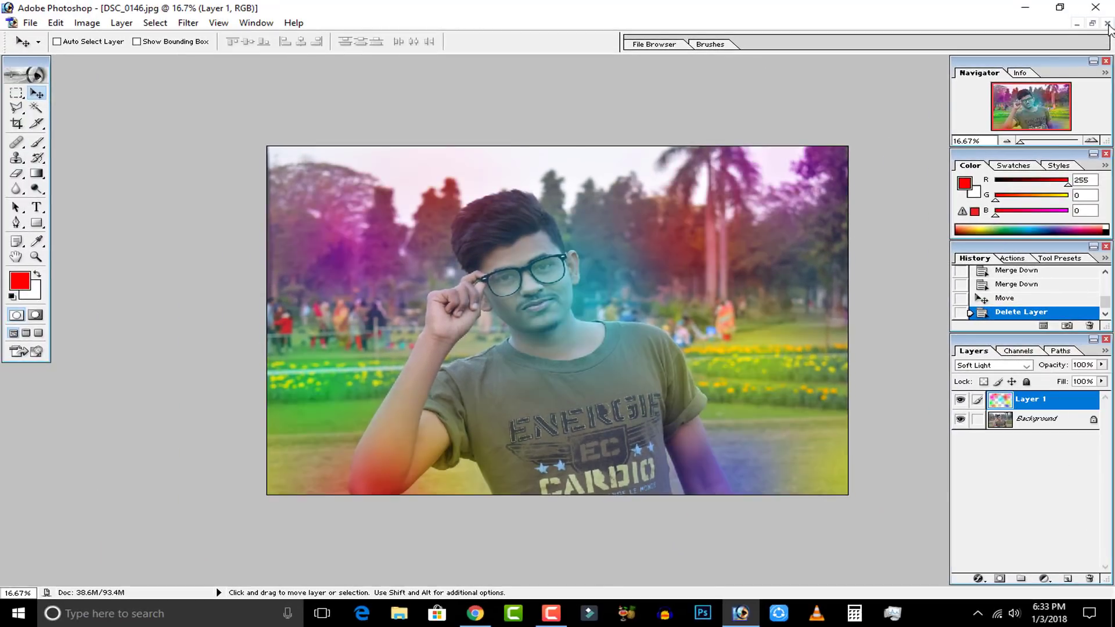
pyautogui.click(1107, 23)
pyautogui.click(575, 235)
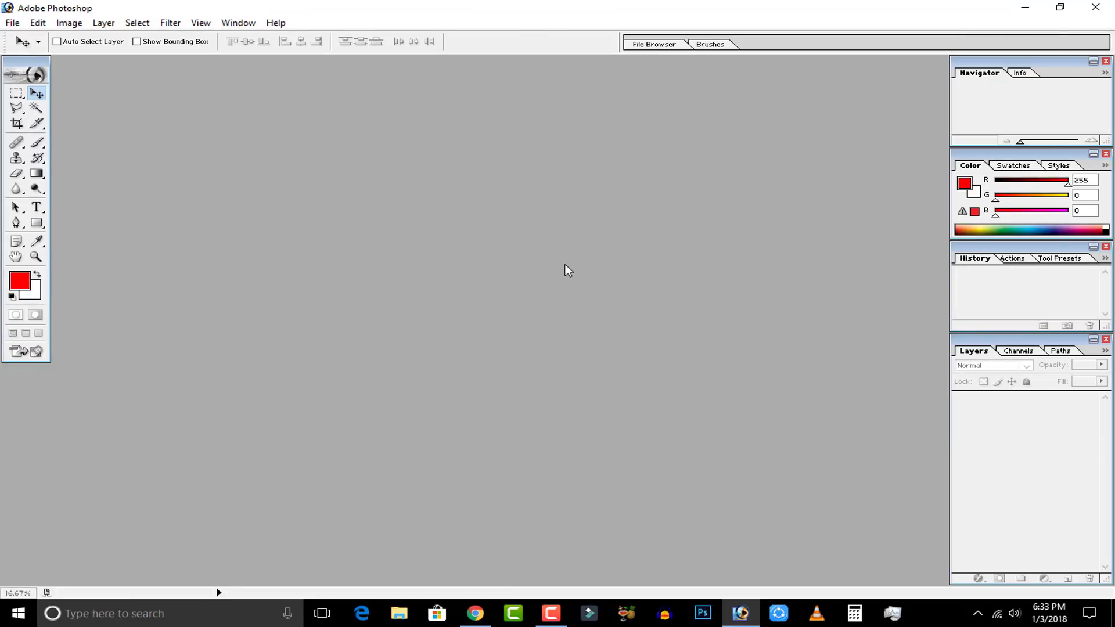
# Open the photo DSC_0146 from the Desktop.
pyautogui.doubleClick(565, 265)
pyautogui.click(192, 184)
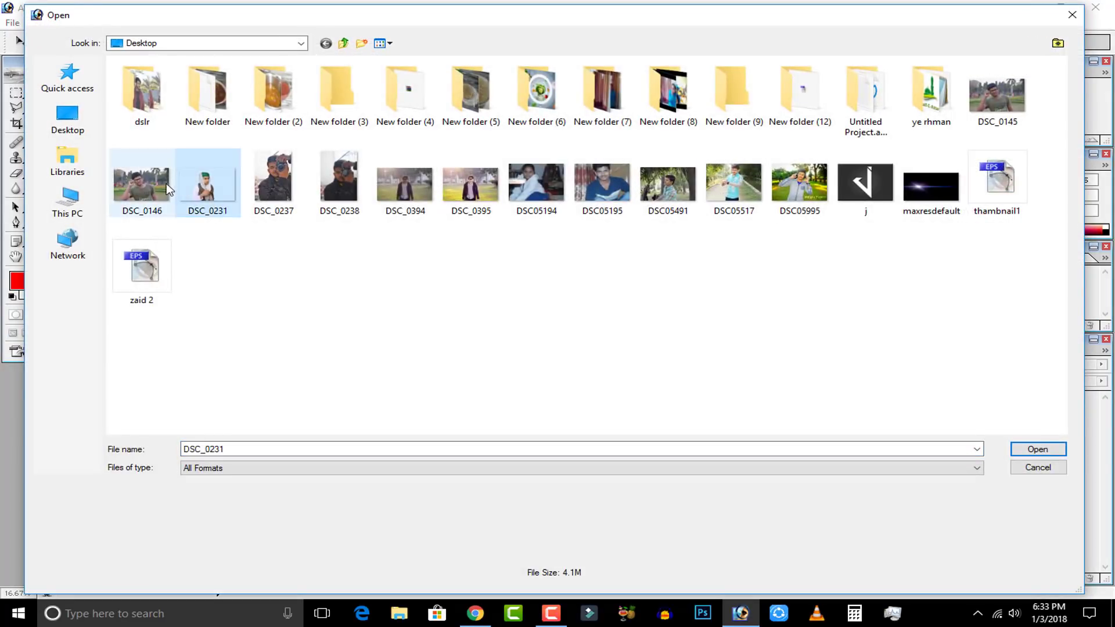
pyautogui.doubleClick(166, 188)
pyautogui.click(607, 69)
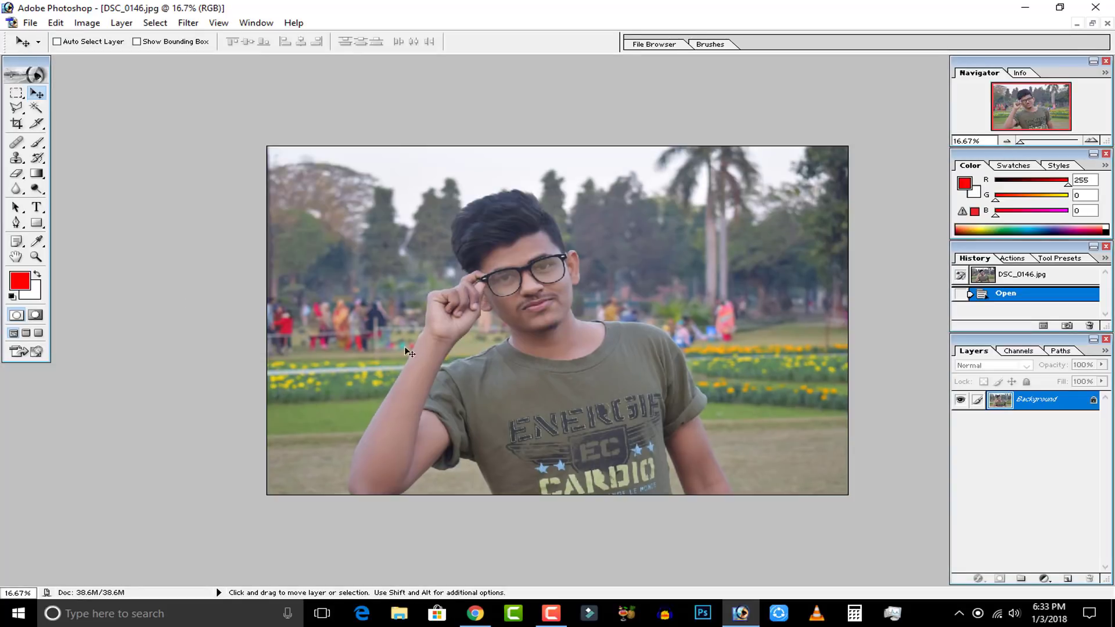
# Add a new empty layer above the Background and toggle its visibility off and back on.
pyautogui.click(1070, 578)
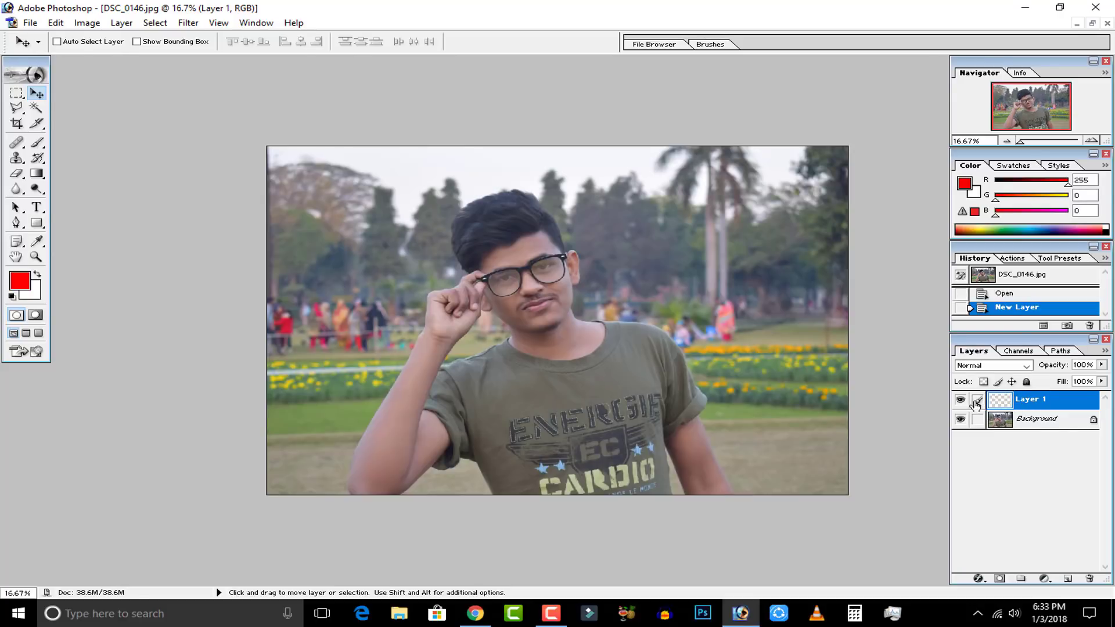
pyautogui.click(960, 401)
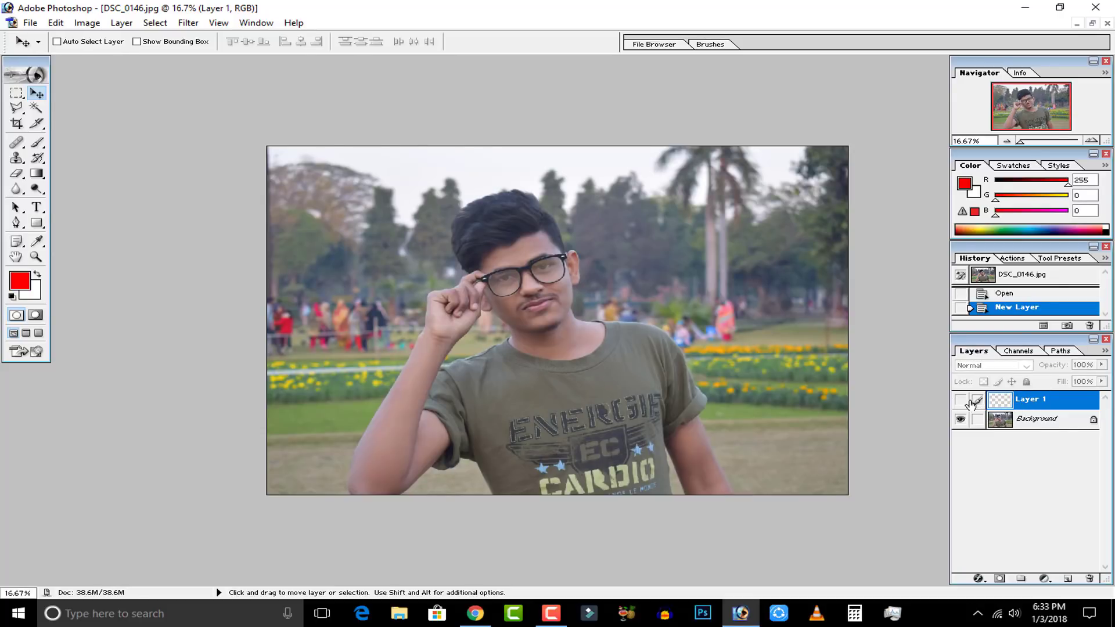
pyautogui.click(960, 401)
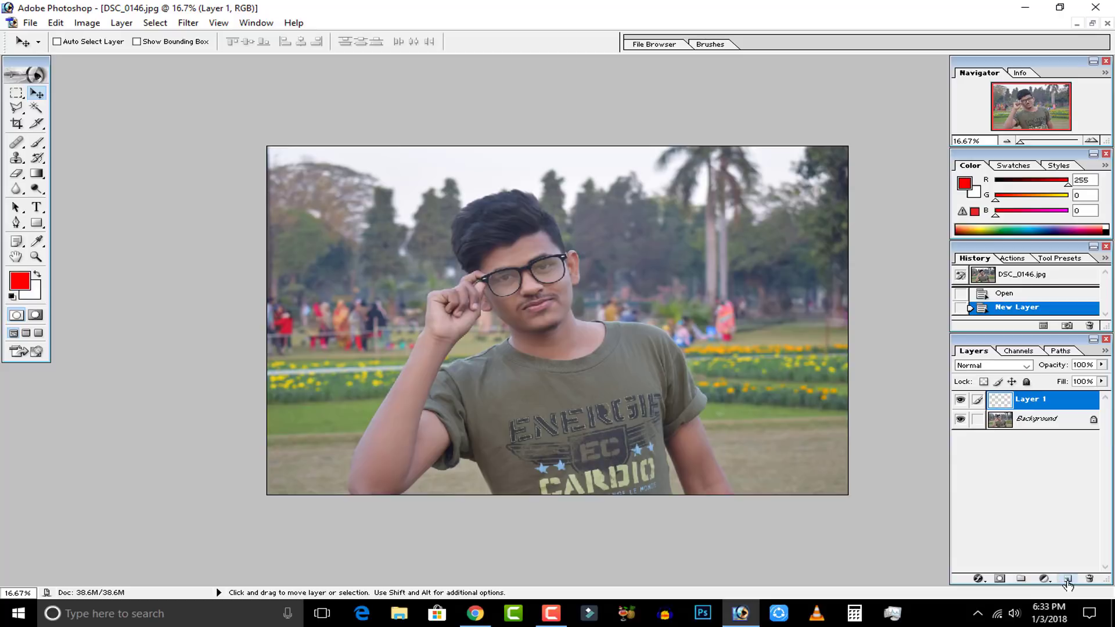
# Set the foreground color to cyan (00F6FF) and the new layer's blending mode to Soft Light.
pyautogui.click(19, 283)
pyautogui.click(590, 312)
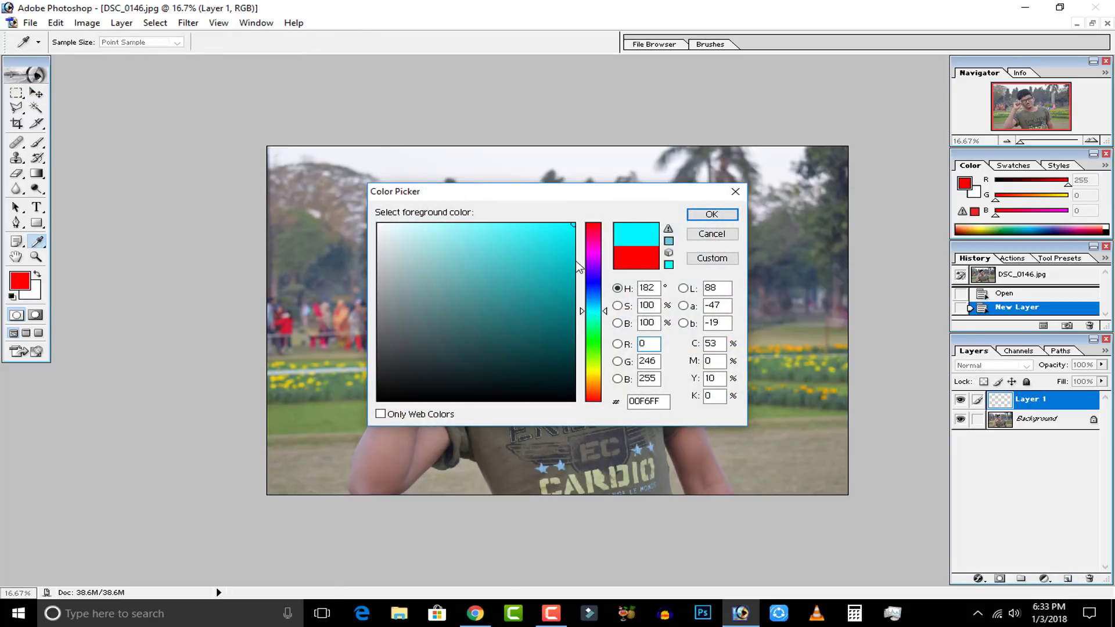
pyautogui.click(717, 217)
pyautogui.press('v')
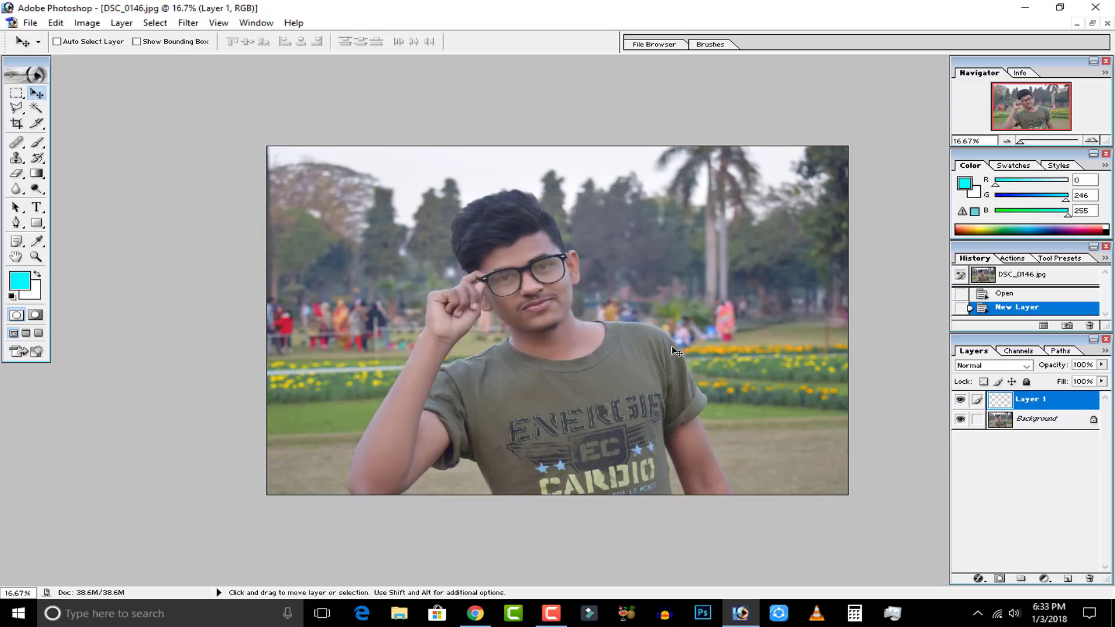
pyautogui.click(973, 371)
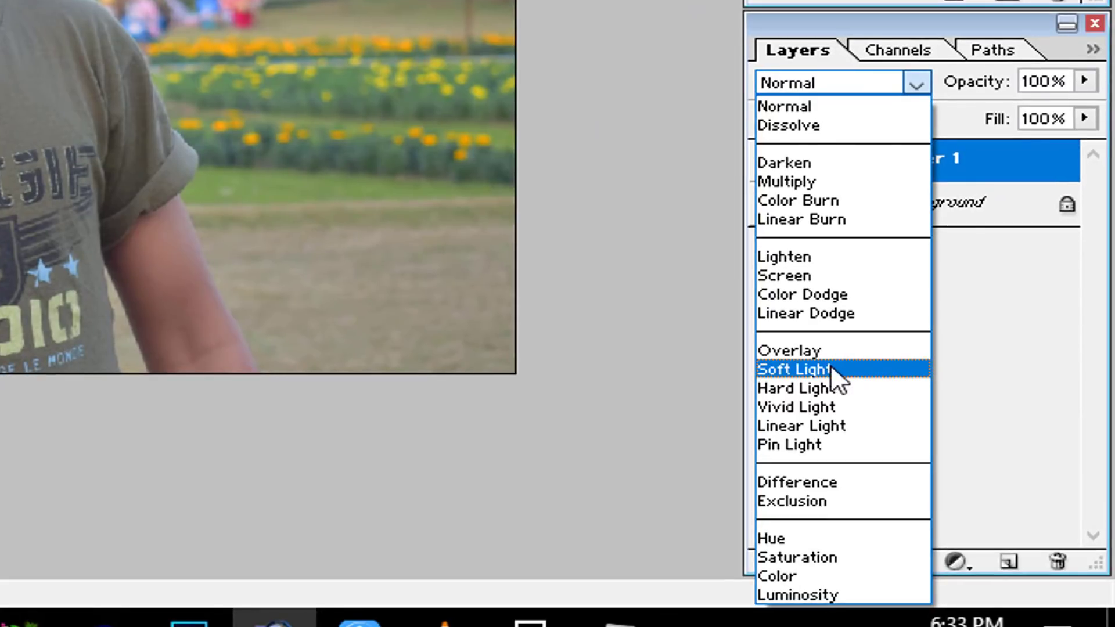
pyautogui.click(987, 494)
# Choose a soft round brush for the Brush tool and set its master diameter to 1566 px.
pyautogui.click(83, 319)
pyautogui.click(235, 94)
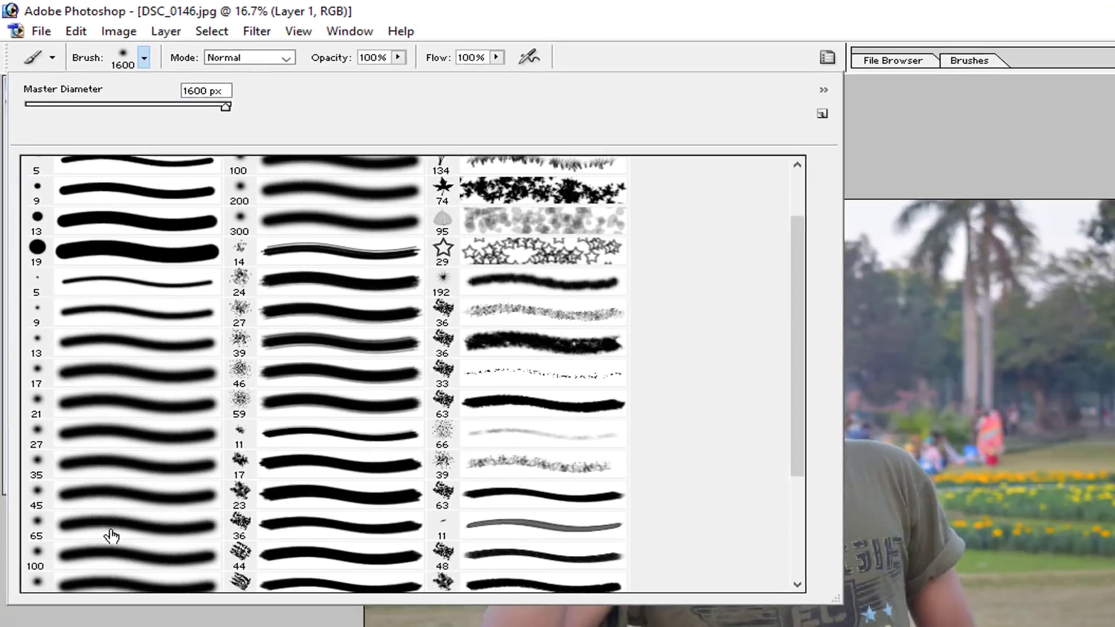
pyautogui.click(147, 626)
pyautogui.press('Return')
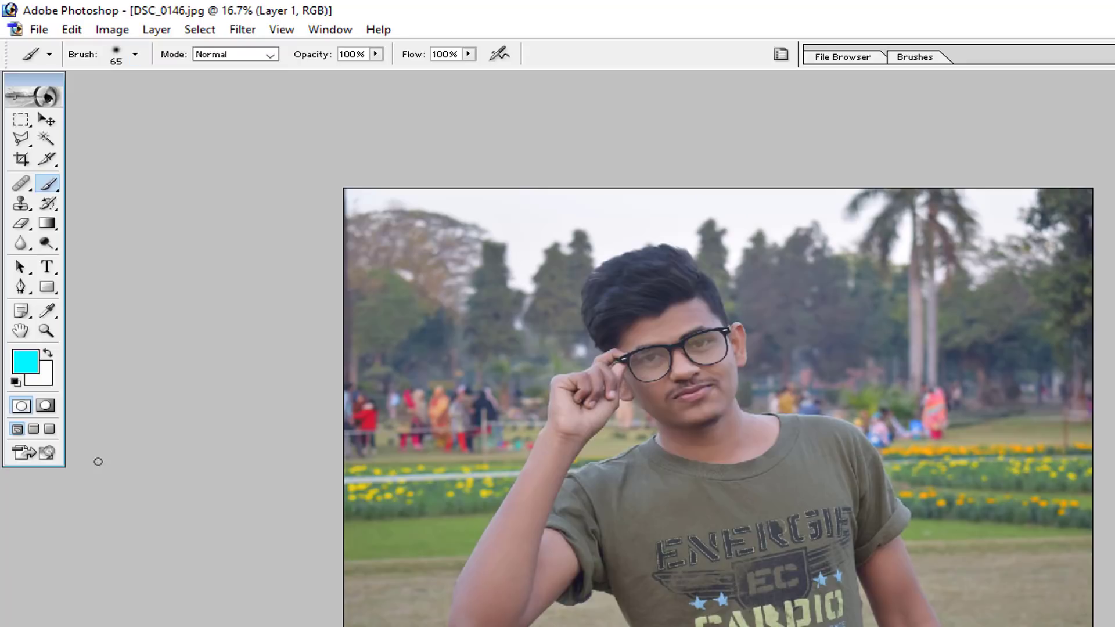
pyautogui.click(136, 55)
pyautogui.moveTo(115, 101); pyautogui.dragTo(210, 104)
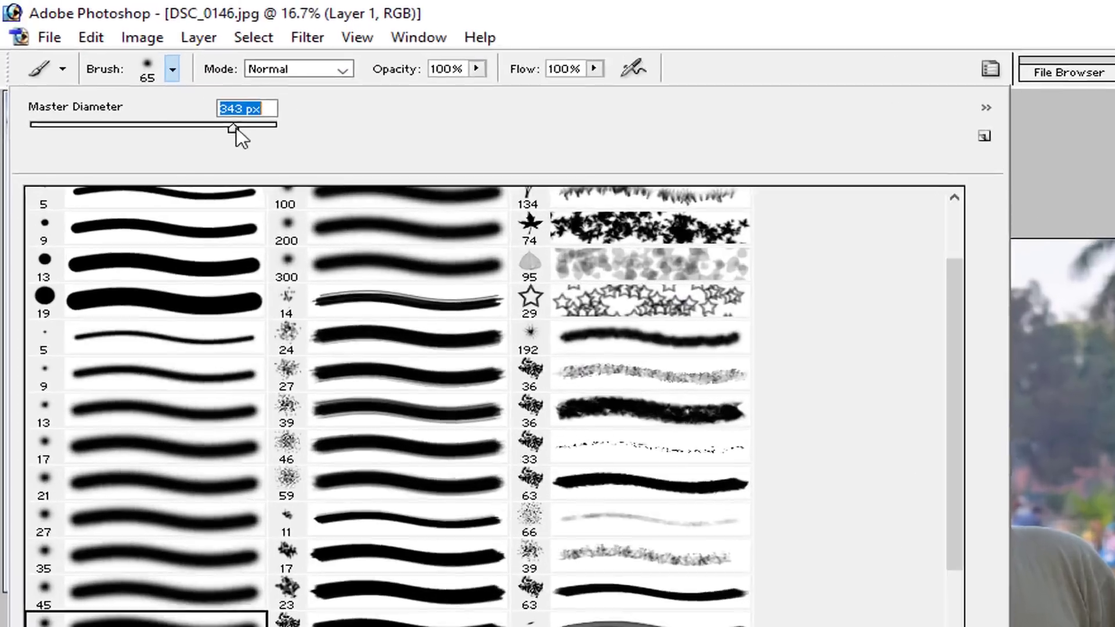
pyautogui.moveTo(607, 307); pyautogui.dragTo(615, 305)
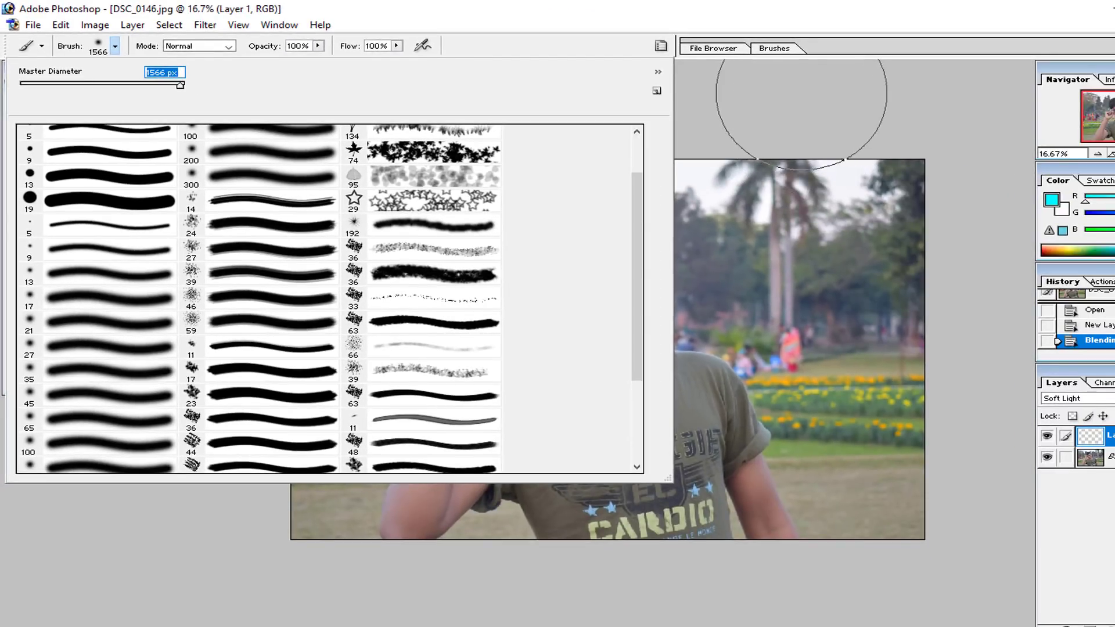
pyautogui.press('Return')
# Undo a first cyan test dab near the palm trees and paint one dab just beside the man's face and neck.
pyautogui.click(774, 335)
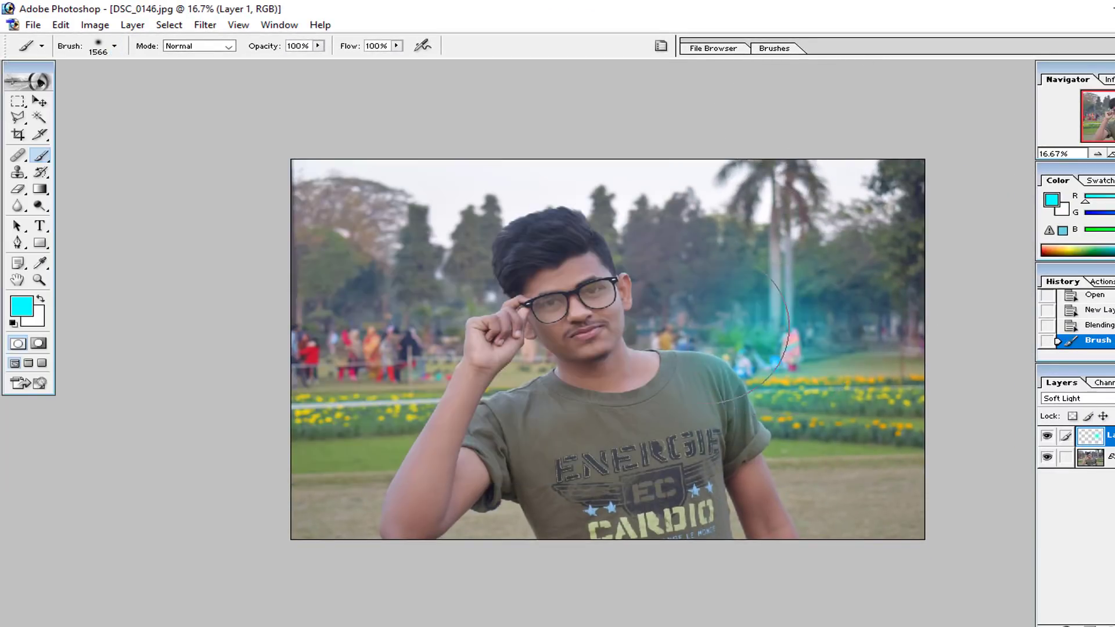
pyautogui.hotkey('ctrl', 'z')
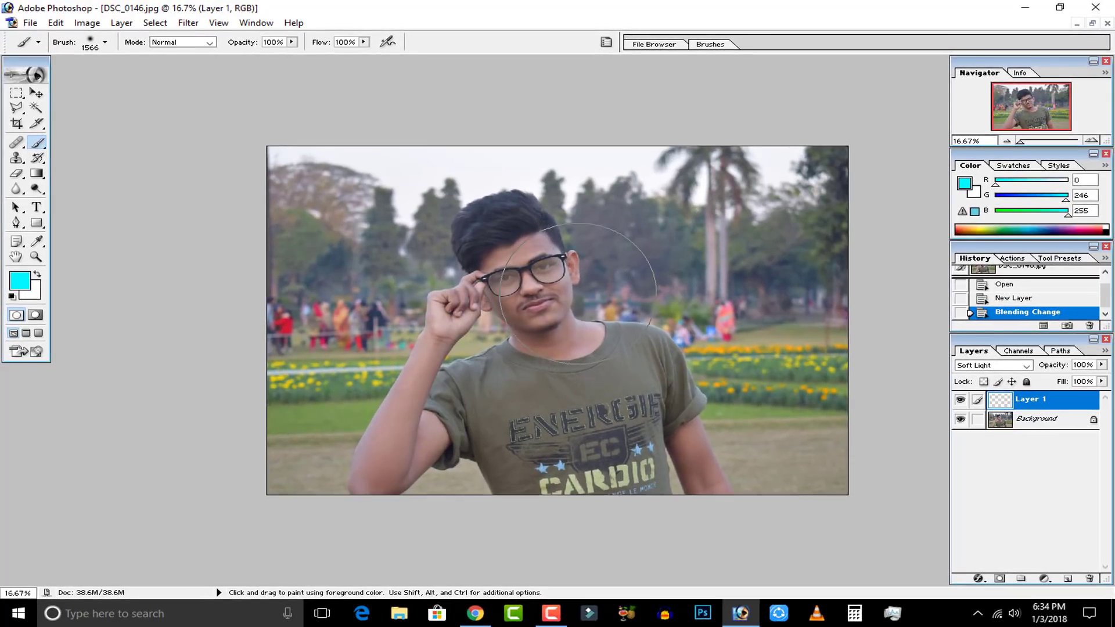
pyautogui.click(619, 308)
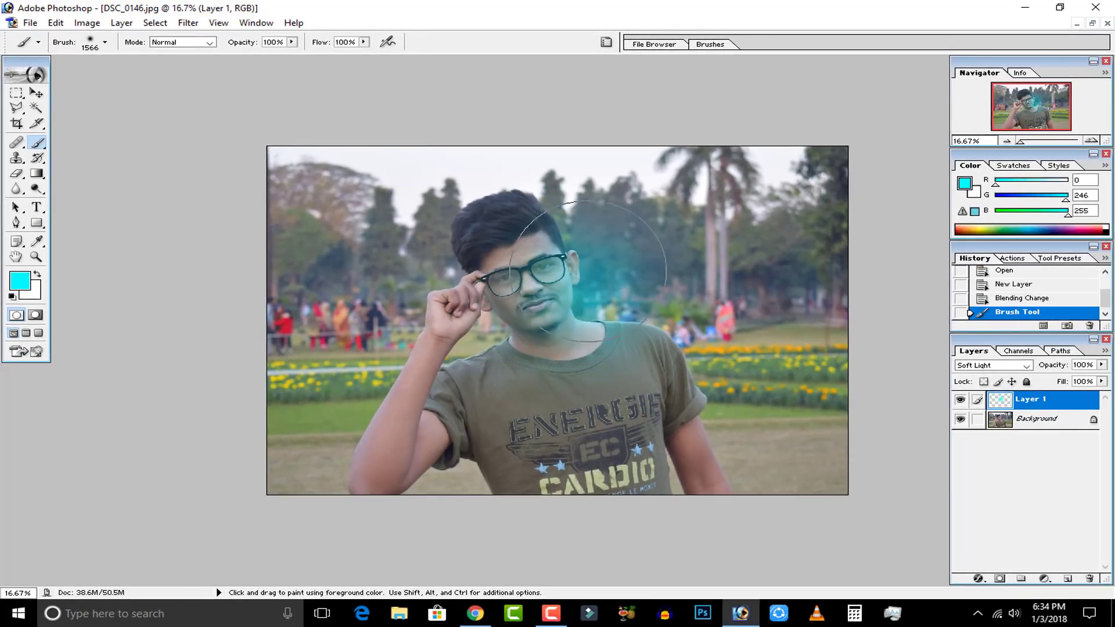
# Try additional cyan dabs over the raised hand and beside the face, undoing each one.
pyautogui.click(476, 331)
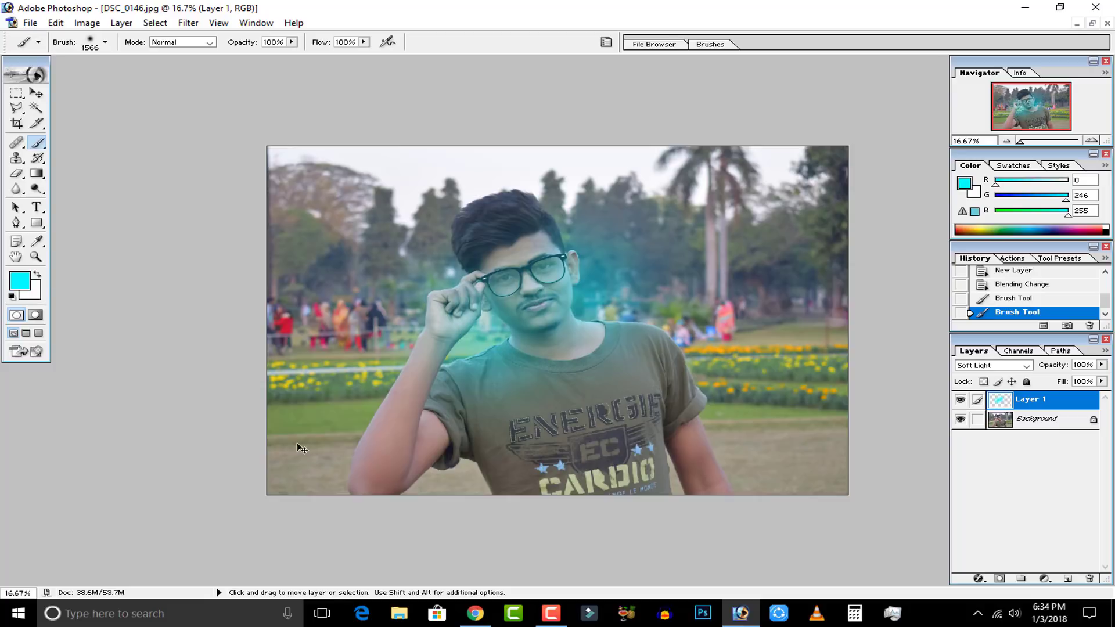
pyautogui.hotkey('ctrl', 'z')
pyautogui.click(584, 277)
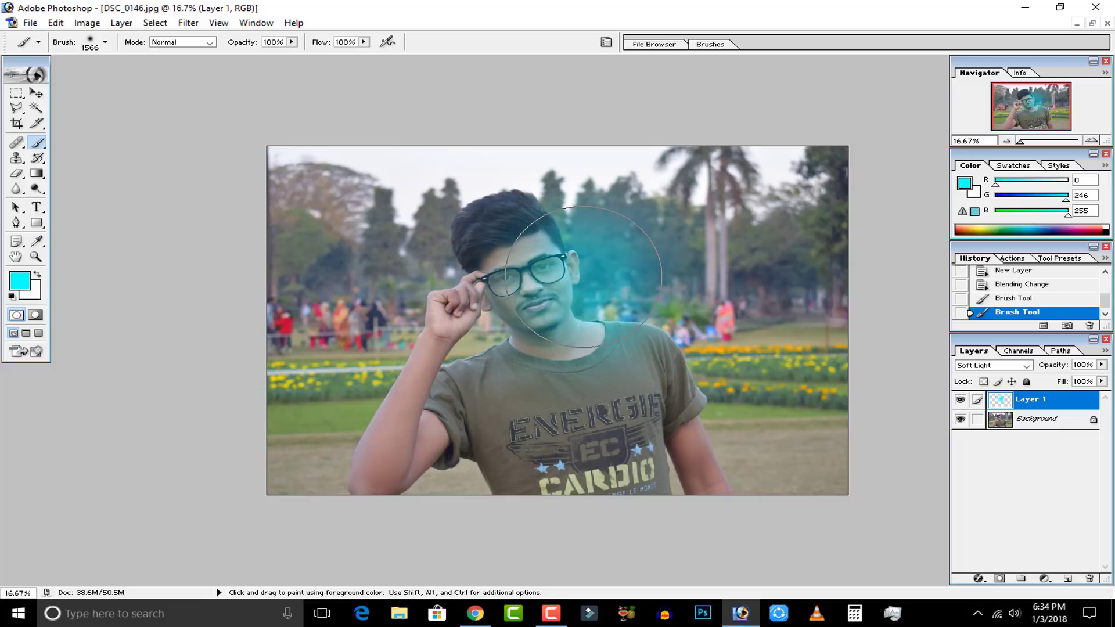
pyautogui.press('ctrl')
pyautogui.hotkey('ctrl', 'z')
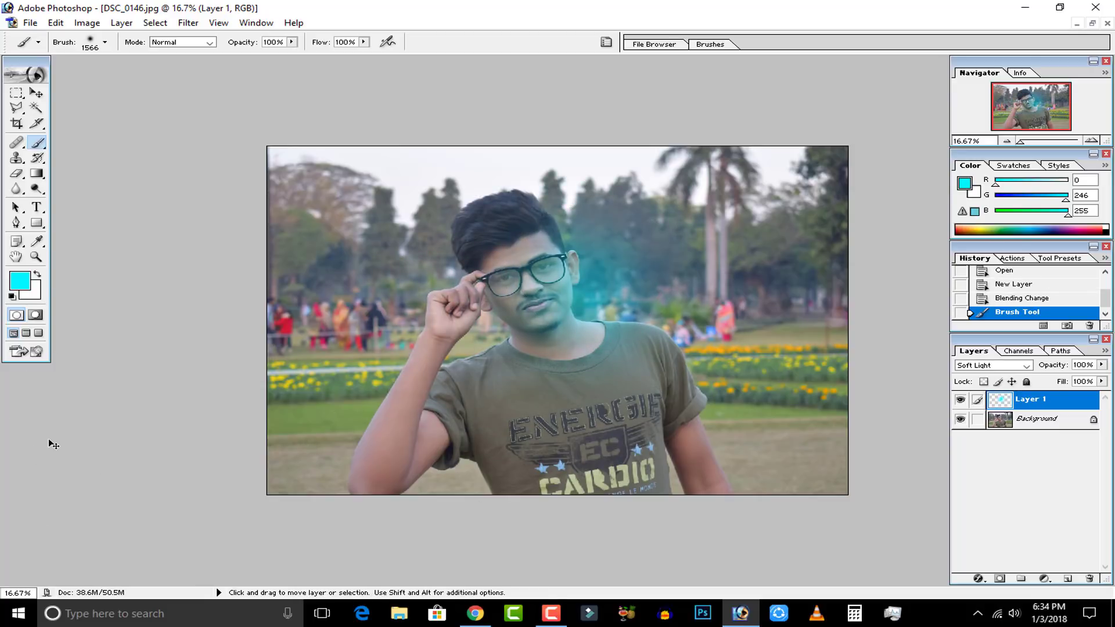
# Scale the cyan glow layer proportionally from its center to 161.5% with Free Transform.
pyautogui.hotkey('ctrl', 't')
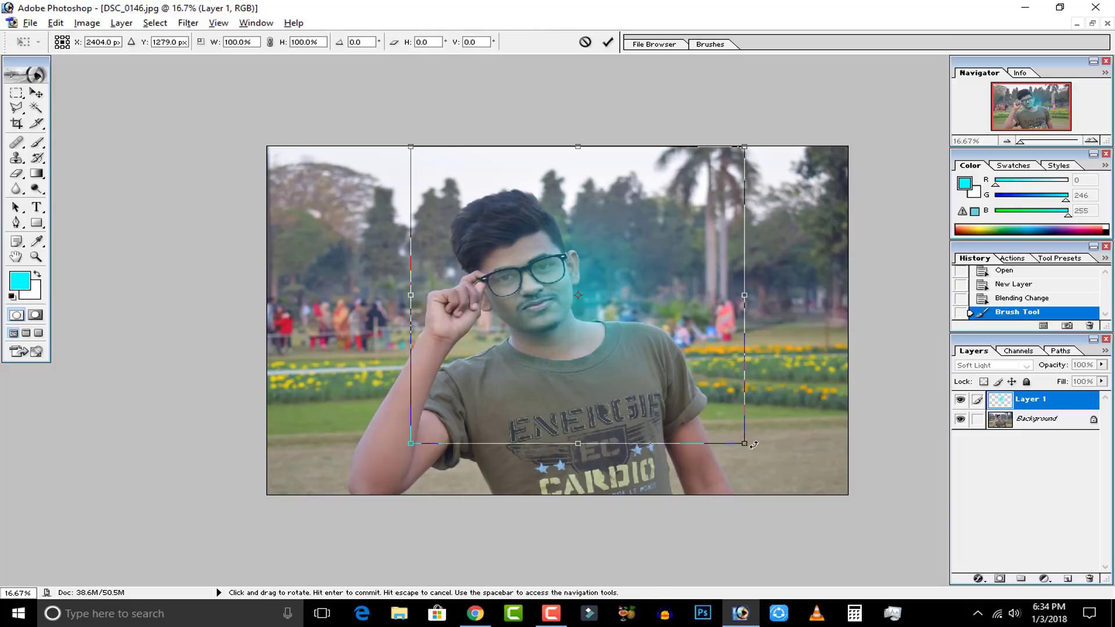
pyautogui.moveTo(746, 444); pyautogui.dragTo(913, 475)
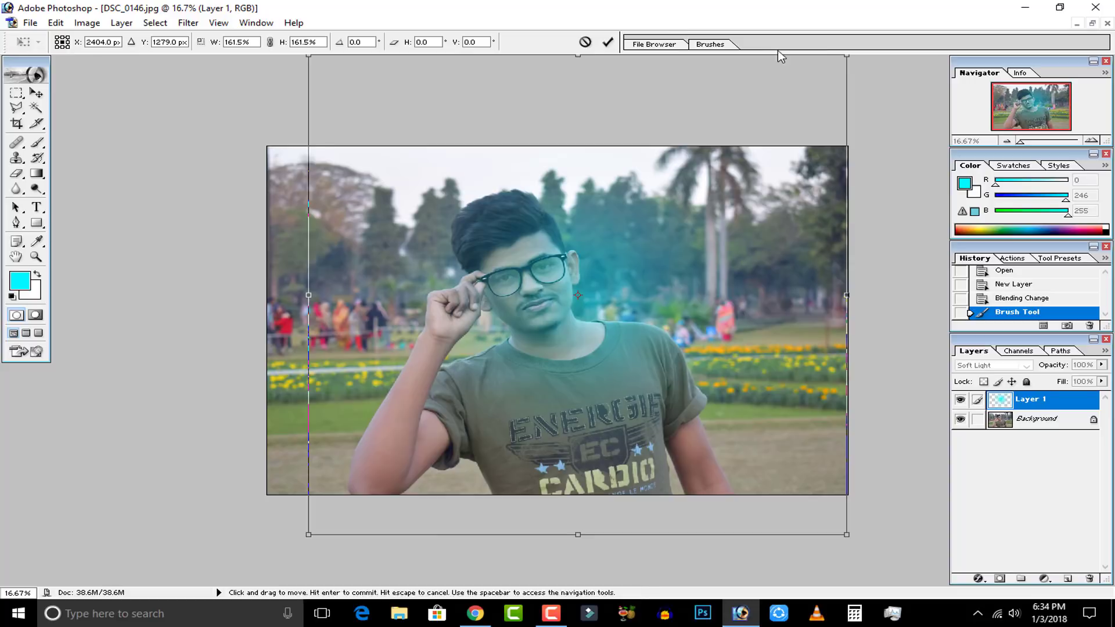
pyautogui.click(607, 43)
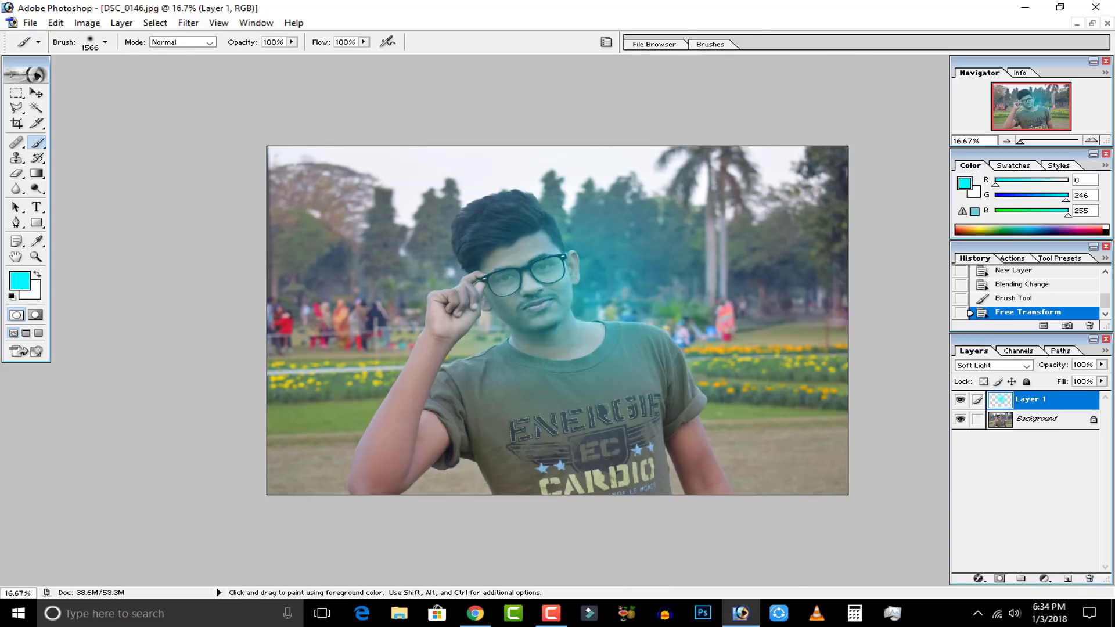
# Add a second new layer above the cyan glow and set its blending mode to Soft Light.
pyautogui.click(1068, 579)
pyautogui.click(991, 366)
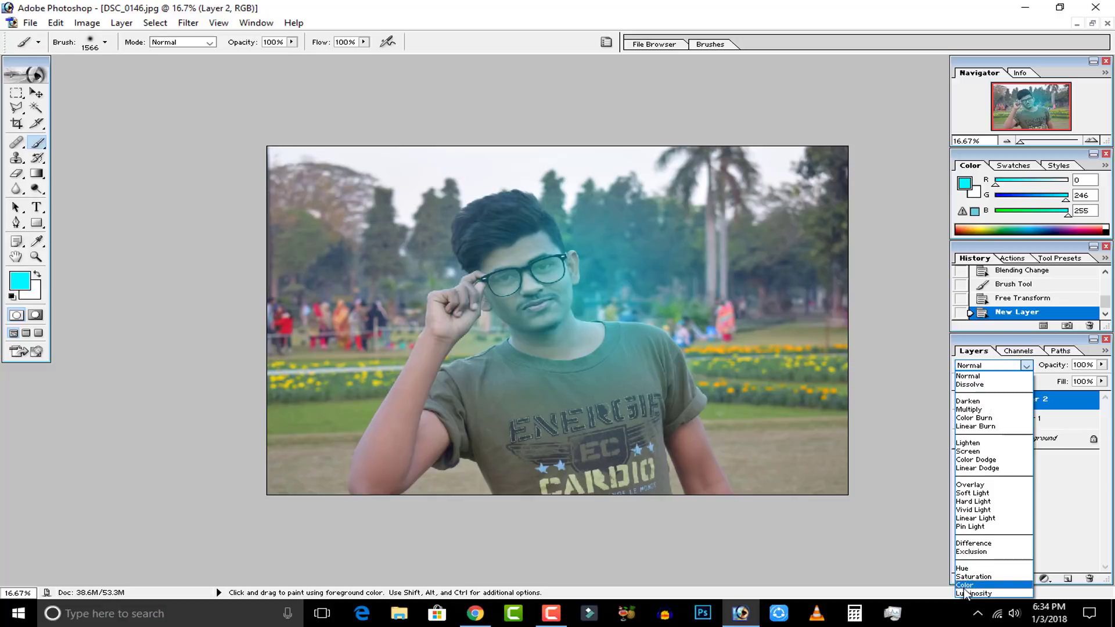
pyautogui.click(973, 493)
# Set the foreground color to blue (0000FF) and paint a dab over the trees and crowd on the photo's left side.
pyautogui.click(21, 283)
pyautogui.click(590, 284)
pyautogui.click(715, 142)
pyautogui.moveTo(296, 302); pyautogui.dragTo(340, 304)
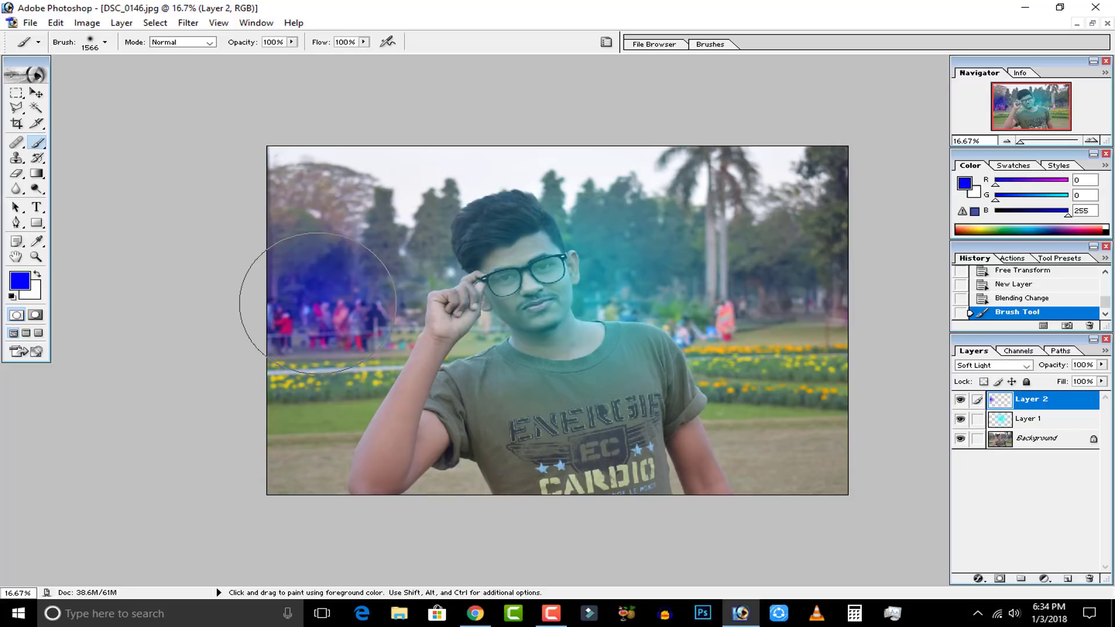
# Set the foreground color to magenta (EA00FF) and paint dabs over the upper-right trees and the photo's left edge near the crowd.
pyautogui.click(14, 280)
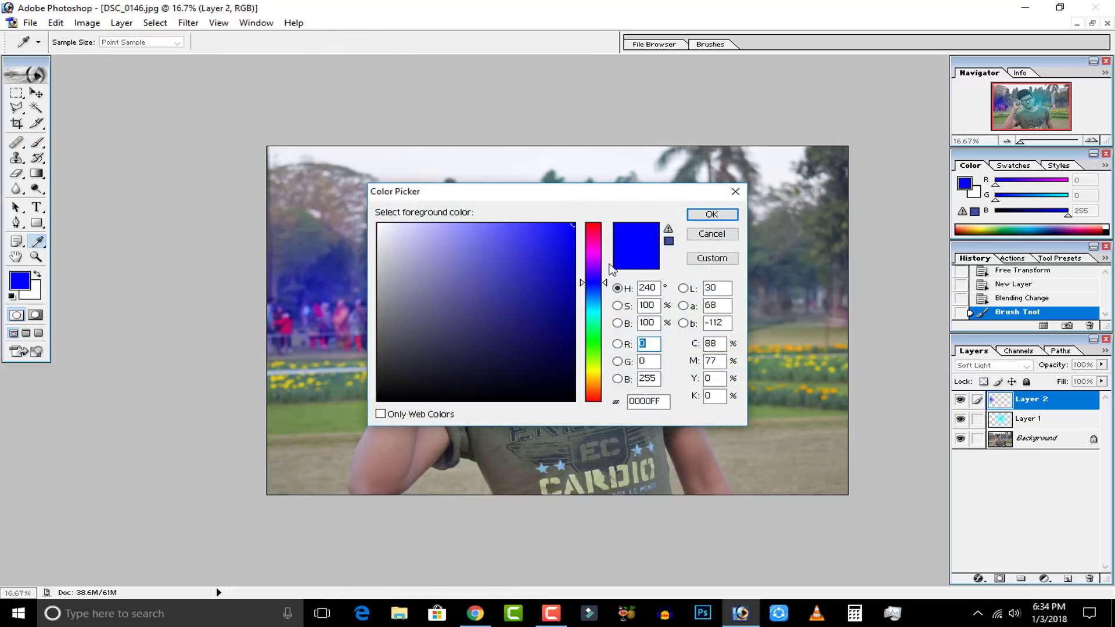
pyautogui.click(726, 235)
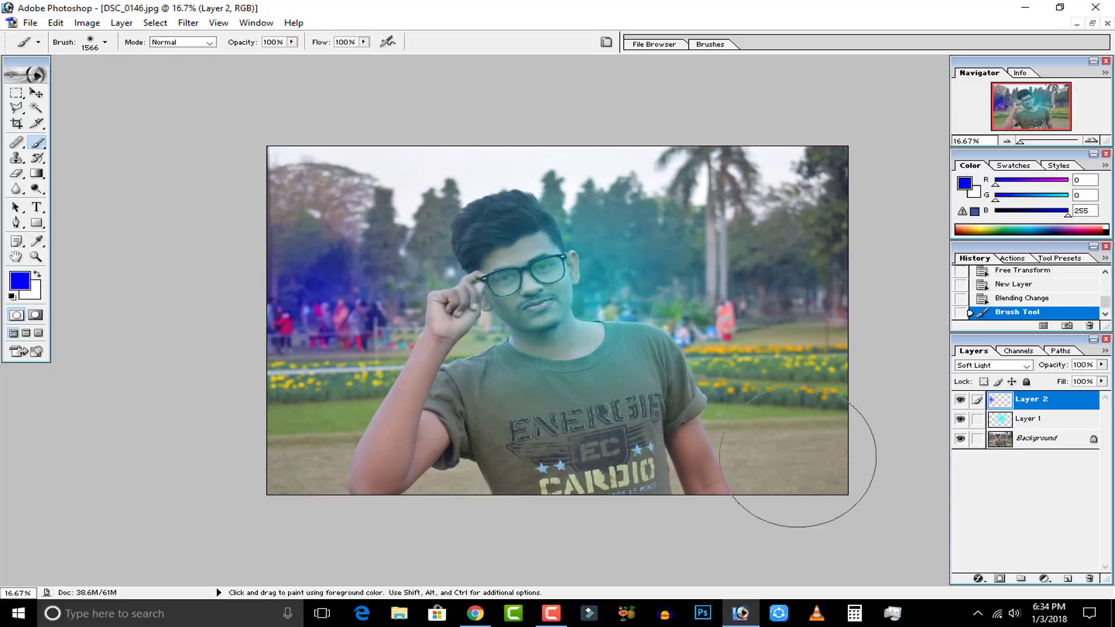
pyautogui.click(14, 288)
pyautogui.click(585, 255)
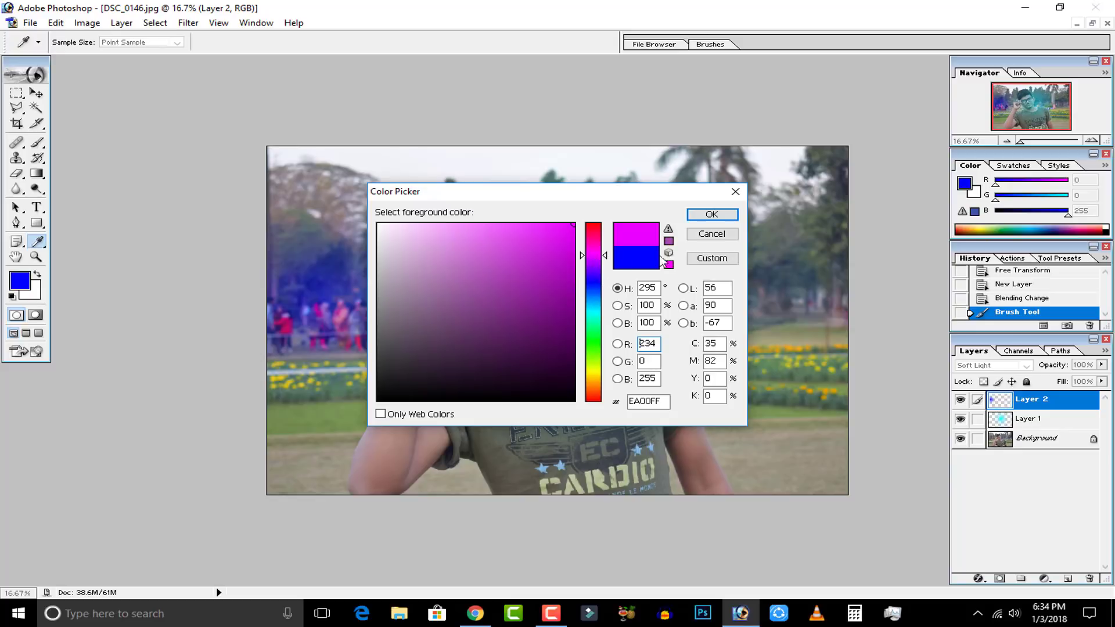
pyautogui.click(728, 216)
pyautogui.click(821, 216)
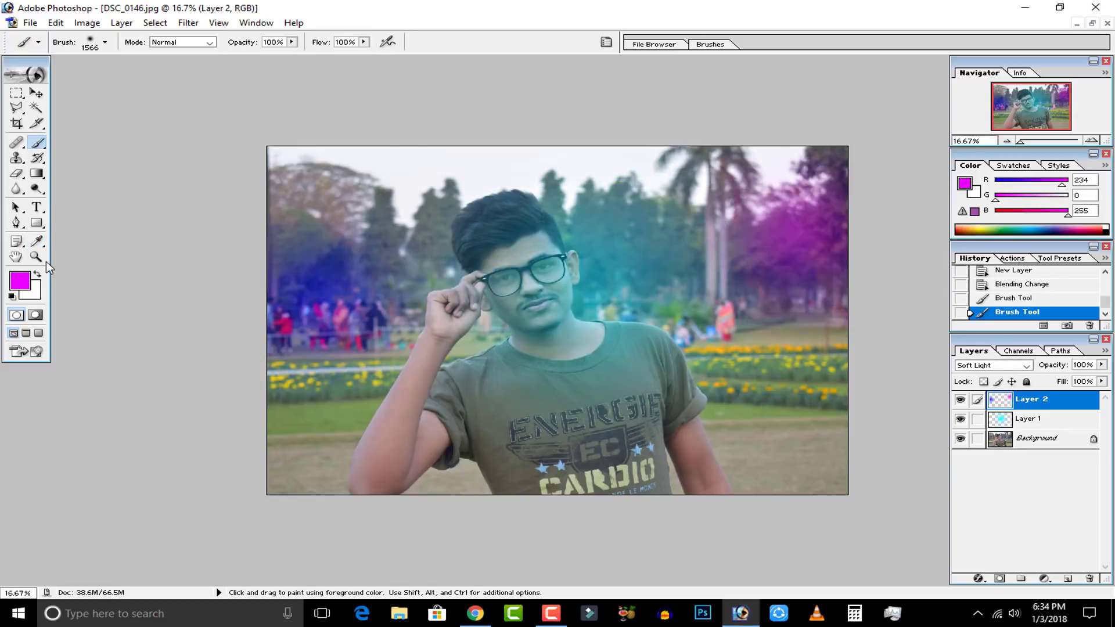
pyautogui.click(282, 325)
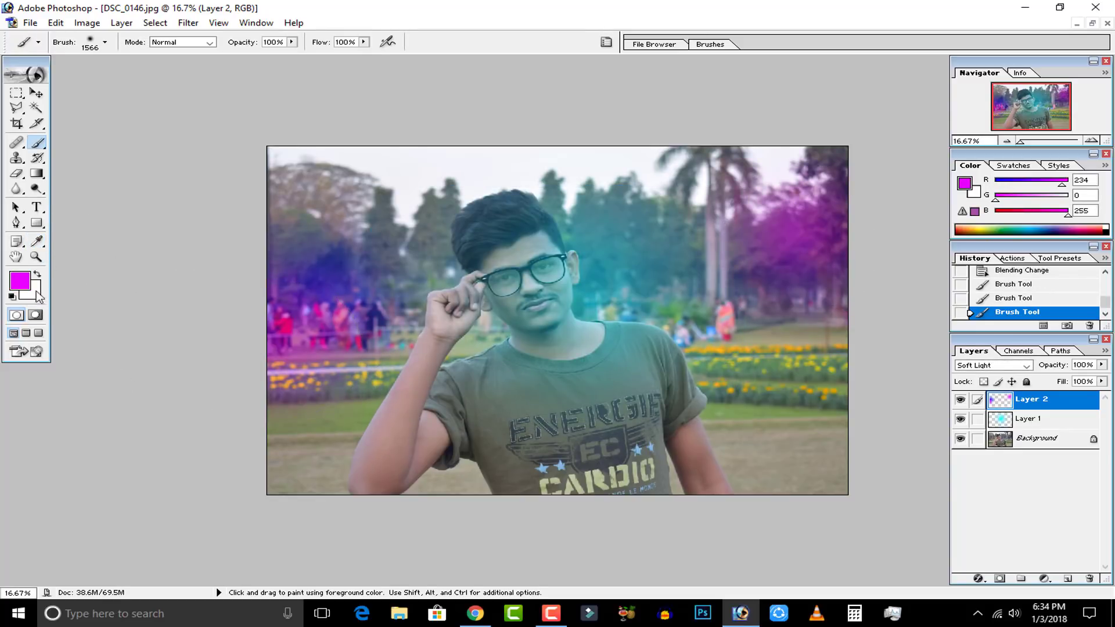
# Set the foreground color to green (RGB 0, 255, 42) and paint dabs over the flower beds and grass on both sides of the man.
pyautogui.click(20, 281)
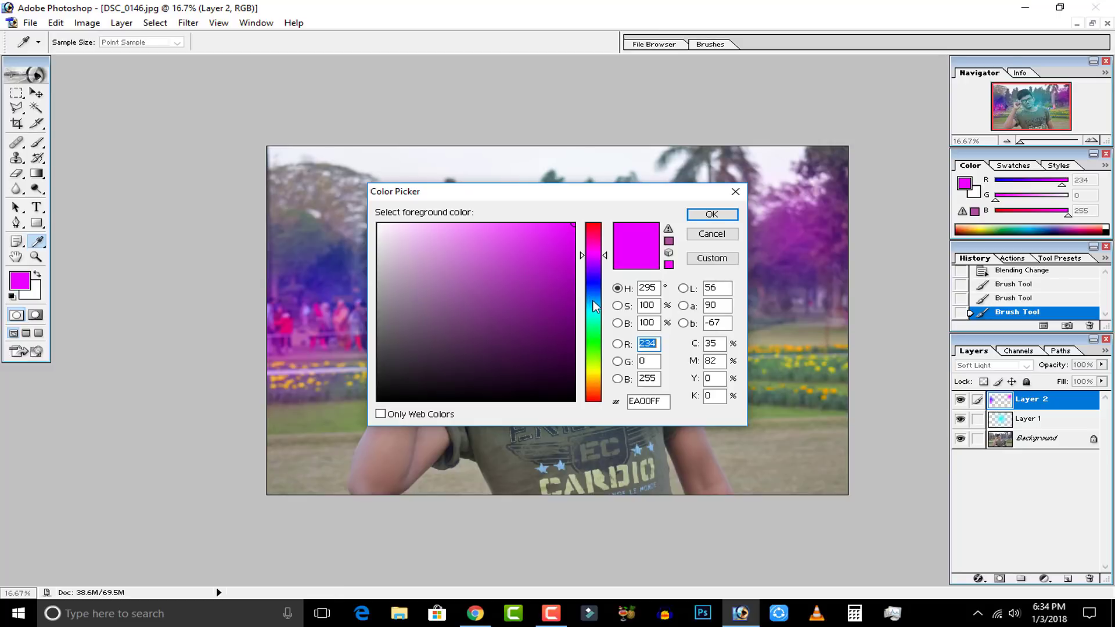
pyautogui.click(594, 305)
pyautogui.click(595, 337)
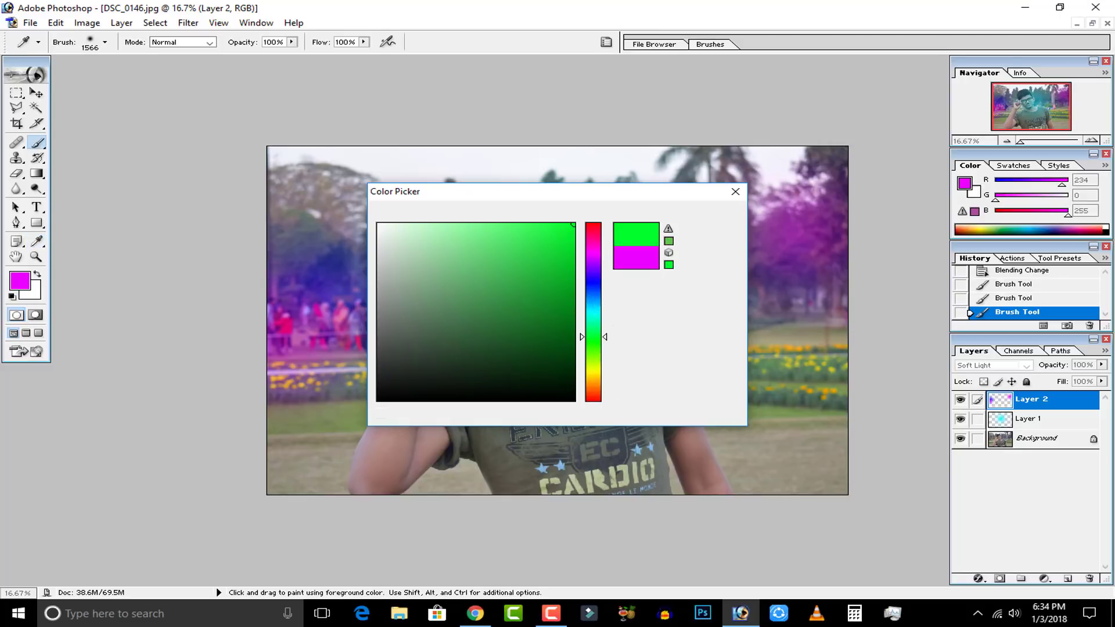
pyautogui.click(712, 214)
pyautogui.click(772, 378)
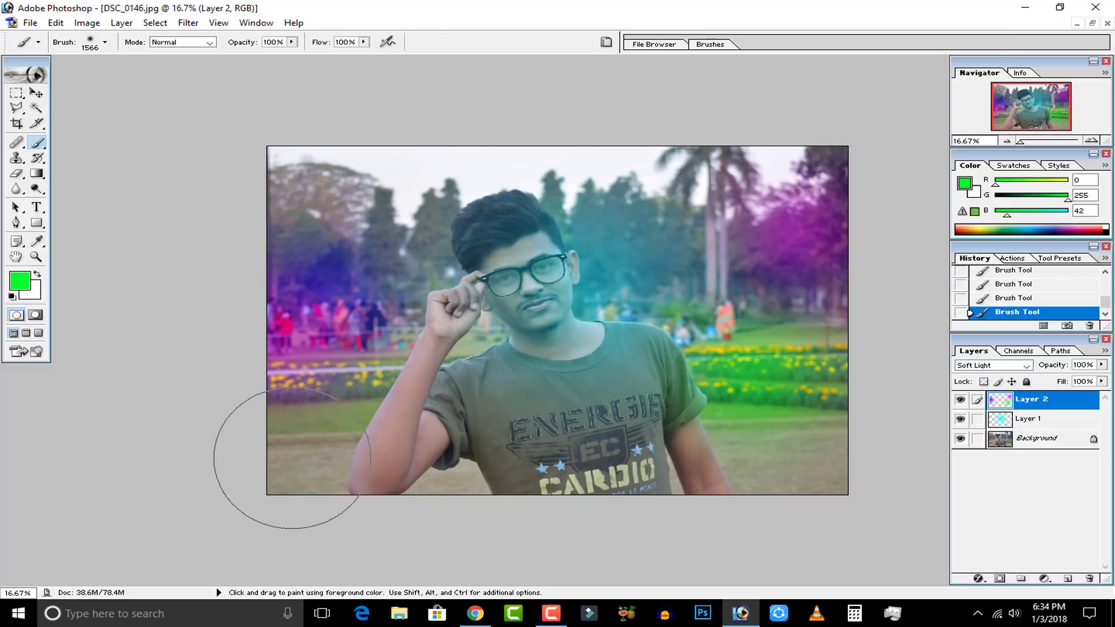
pyautogui.click(274, 417)
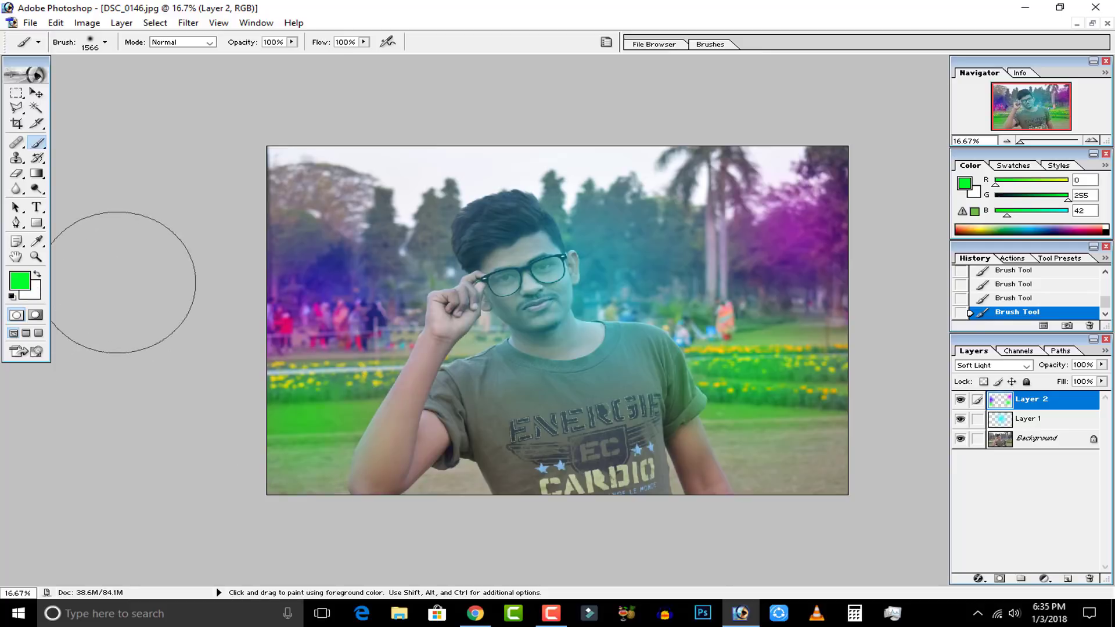
# Set the foreground color to yellow (FFF600) and paint dabs over the flower beds to the right of the man.
pyautogui.click(28, 283)
pyautogui.click(593, 364)
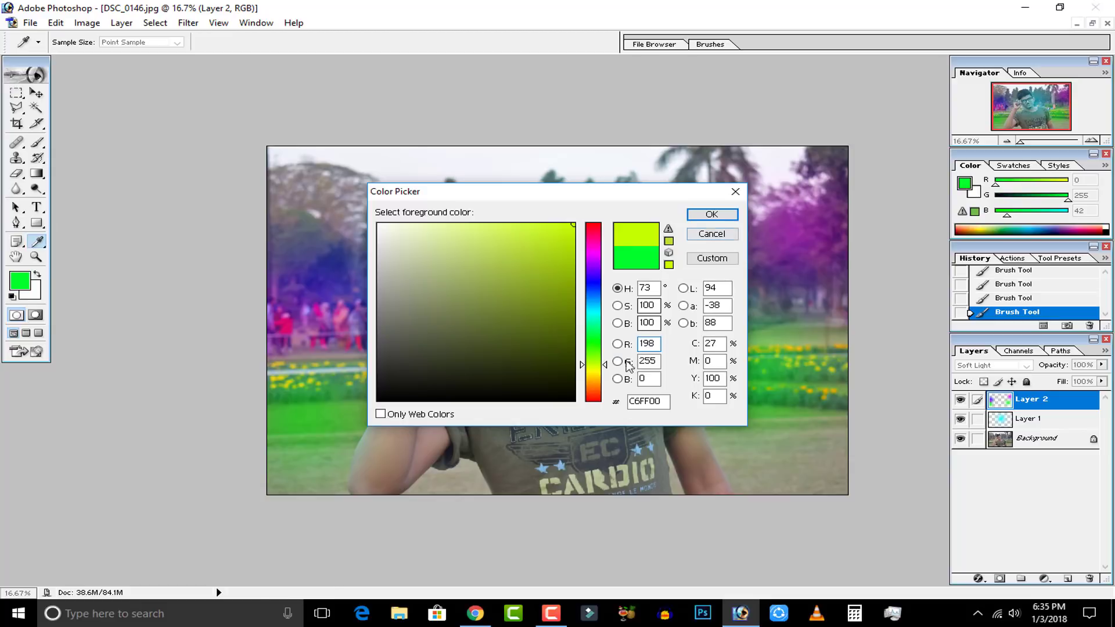
pyautogui.click(595, 368)
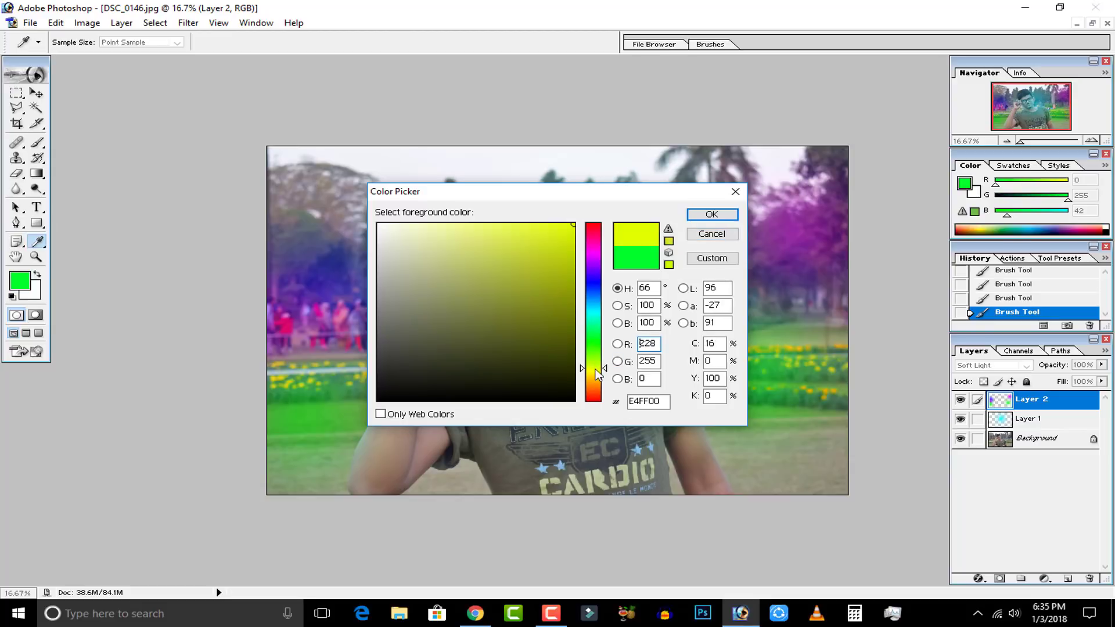
pyautogui.click(713, 216)
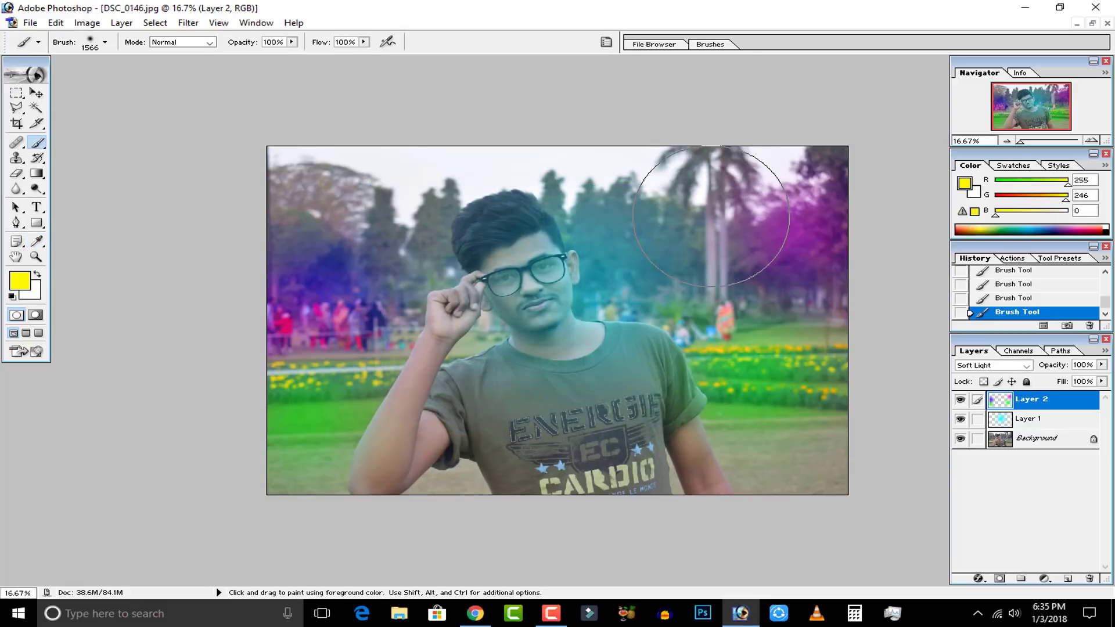
pyautogui.click(810, 360)
pyautogui.click(735, 369)
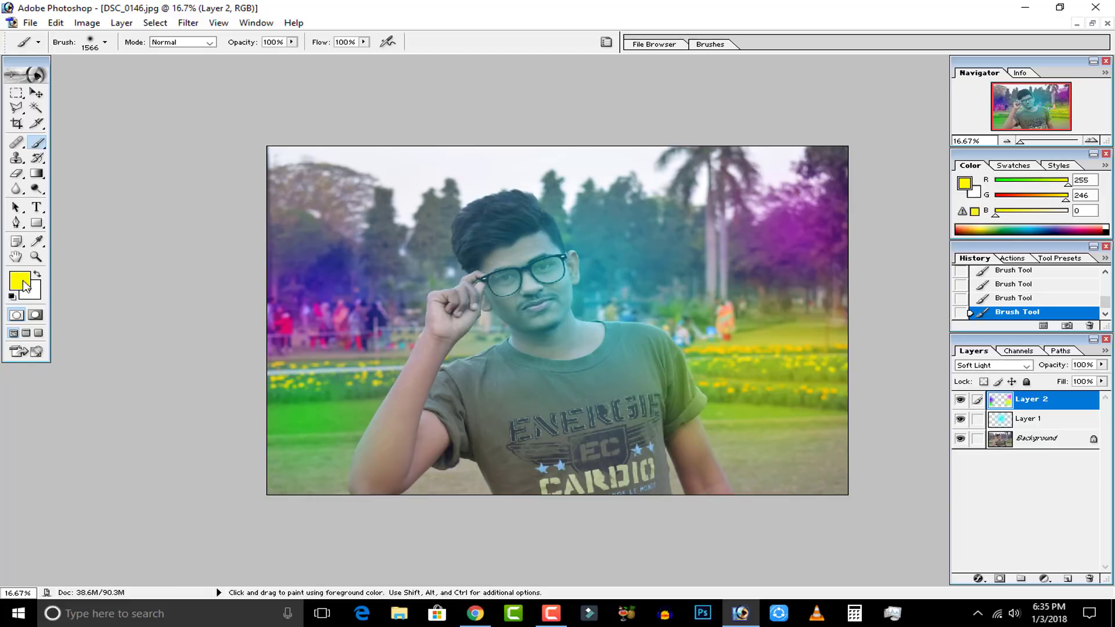
# Set the foreground color to red (FF0000) and paint dabs over the people right of the man and both of his elbows.
pyautogui.click(21, 281)
pyautogui.moveTo(593, 373); pyautogui.dragTo(594, 400)
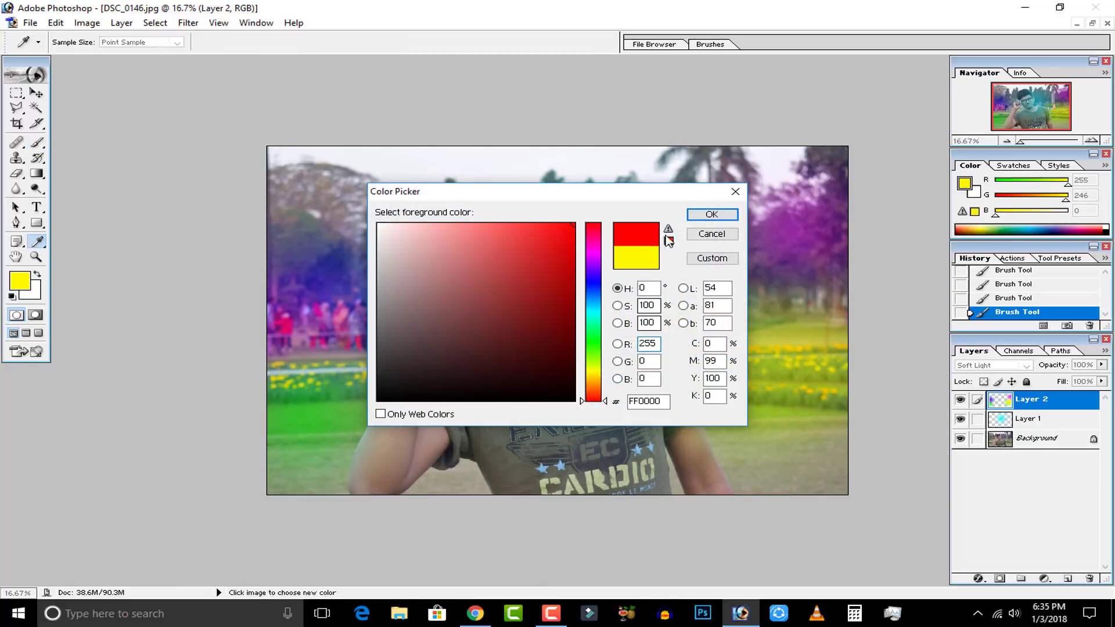
pyautogui.click(705, 214)
pyautogui.moveTo(752, 312)
pyautogui.mouseDown()
pyautogui.moveTo(734, 348)
pyautogui.moveTo(720, 468)
pyautogui.moveTo(685, 523)
pyautogui.mouseUp()
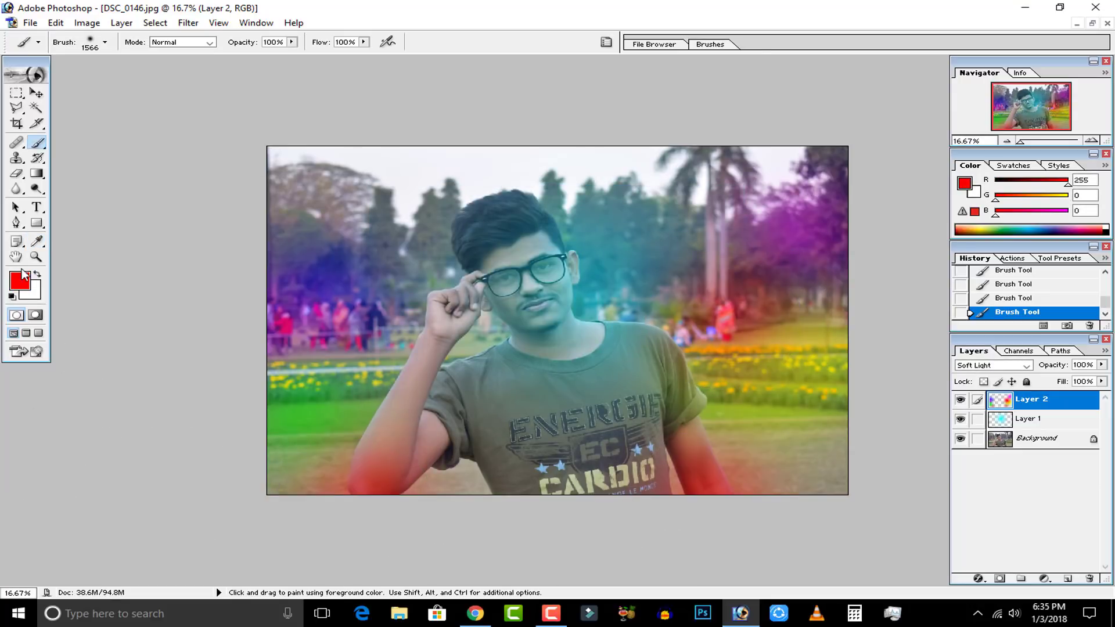
# Set the foreground color to violet (5A00FF) and paint dabs over the lower-right ground, the lower shirt, the upper-left tree and the trees right of the head.
pyautogui.click(19, 281)
pyautogui.moveTo(599, 375); pyautogui.dragTo(591, 277)
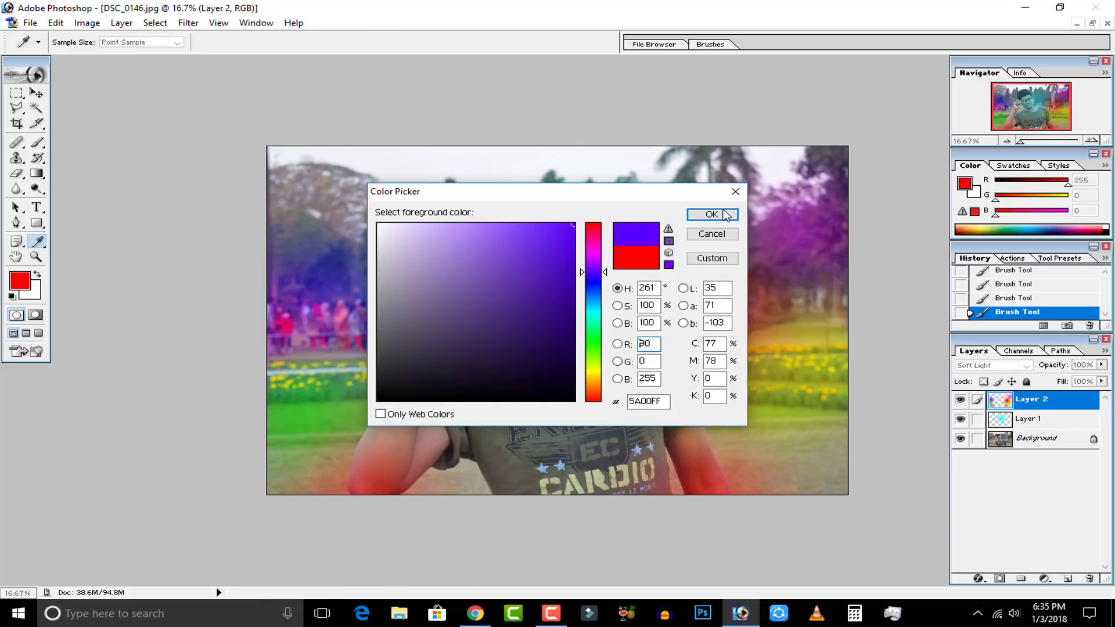
pyautogui.click(732, 215)
pyautogui.click(752, 444)
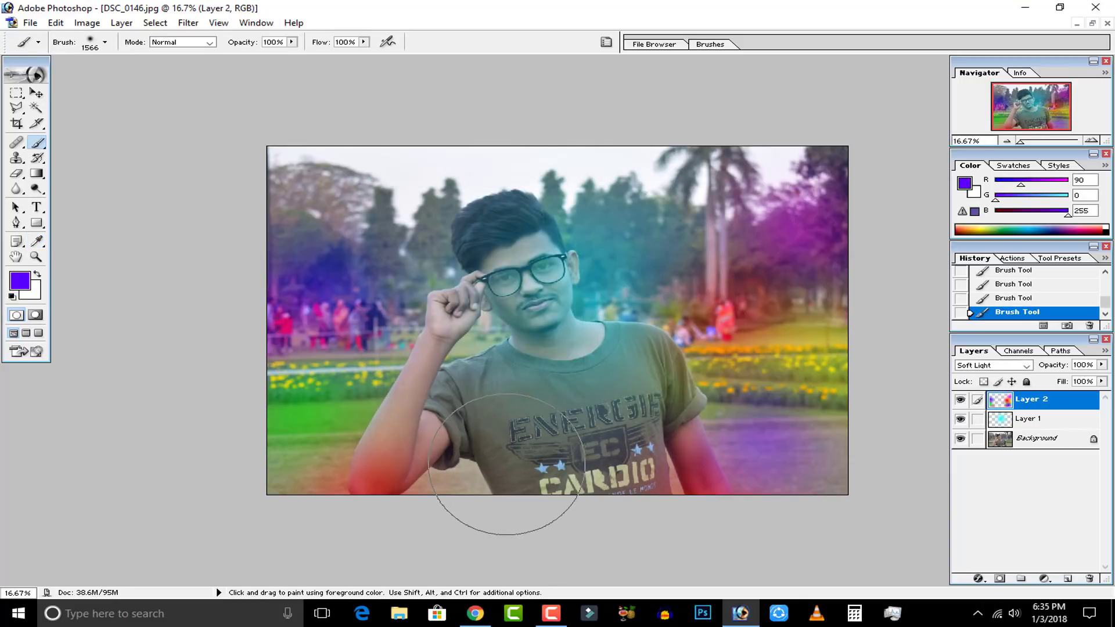
pyautogui.click(509, 465)
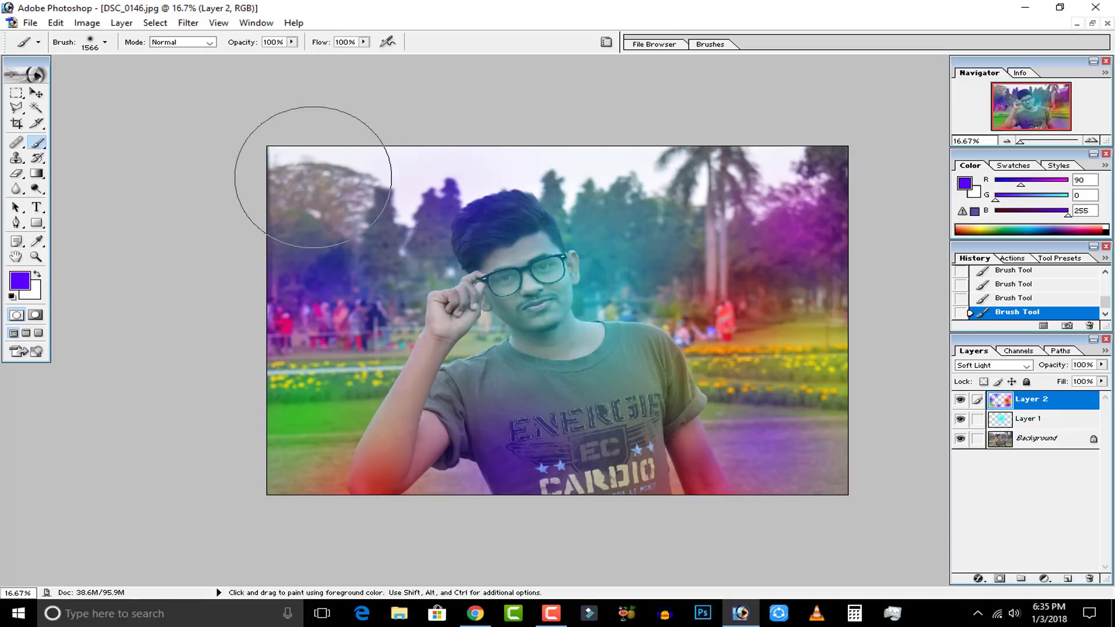
pyautogui.click(313, 177)
pyautogui.click(626, 167)
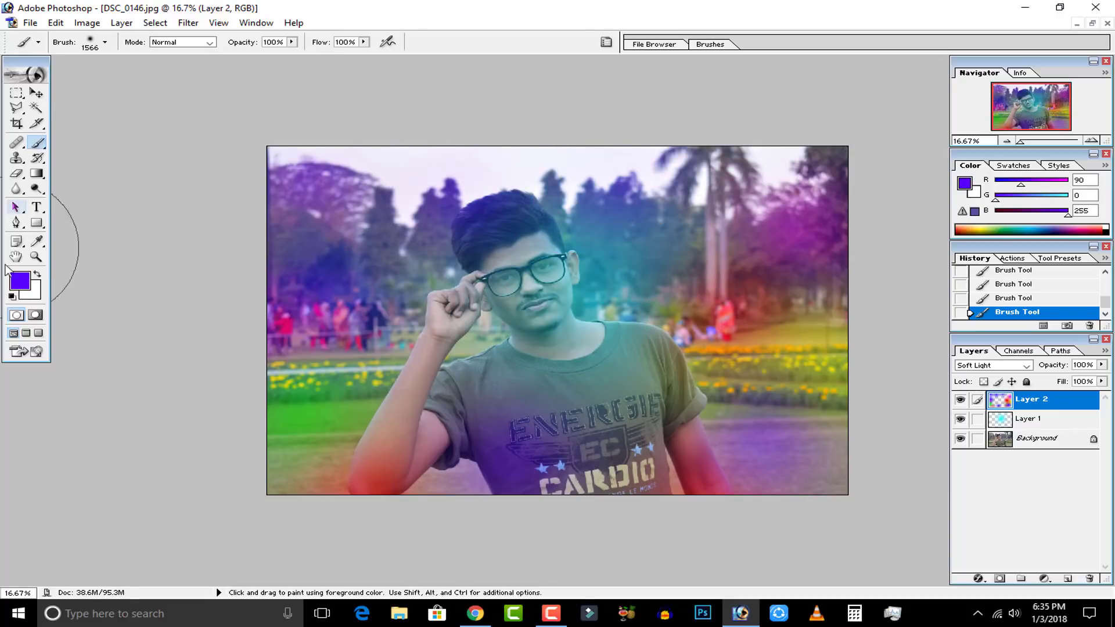
# Set the foreground color to lime green (72FF00) and paint over the trees just left of the man's head.
pyautogui.click(19, 281)
pyautogui.moveTo(601, 375); pyautogui.dragTo(601, 354)
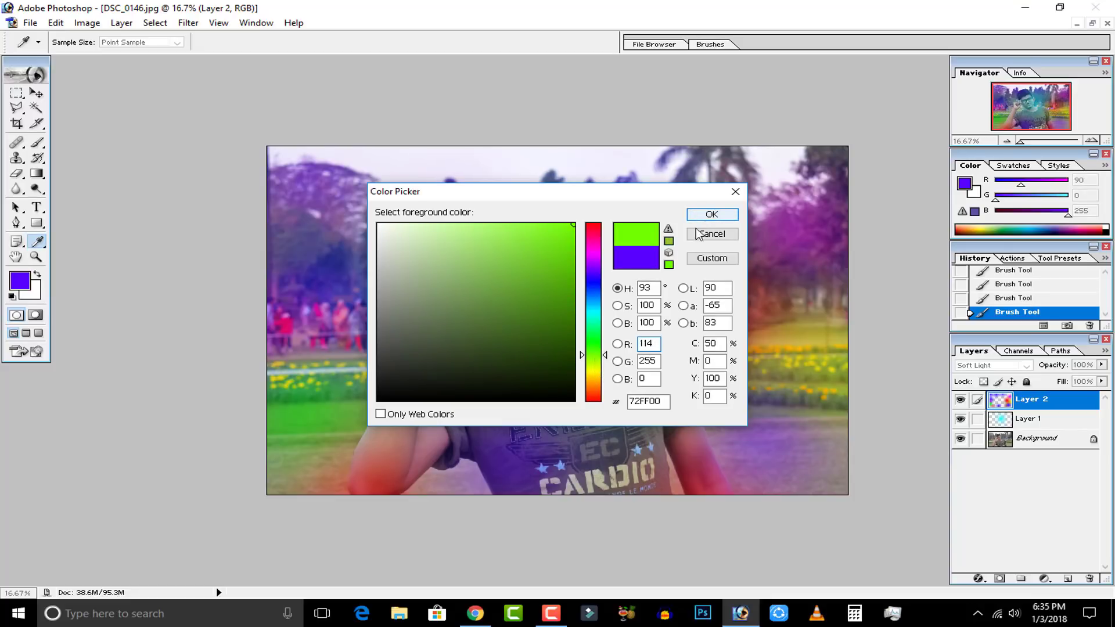
pyautogui.click(710, 214)
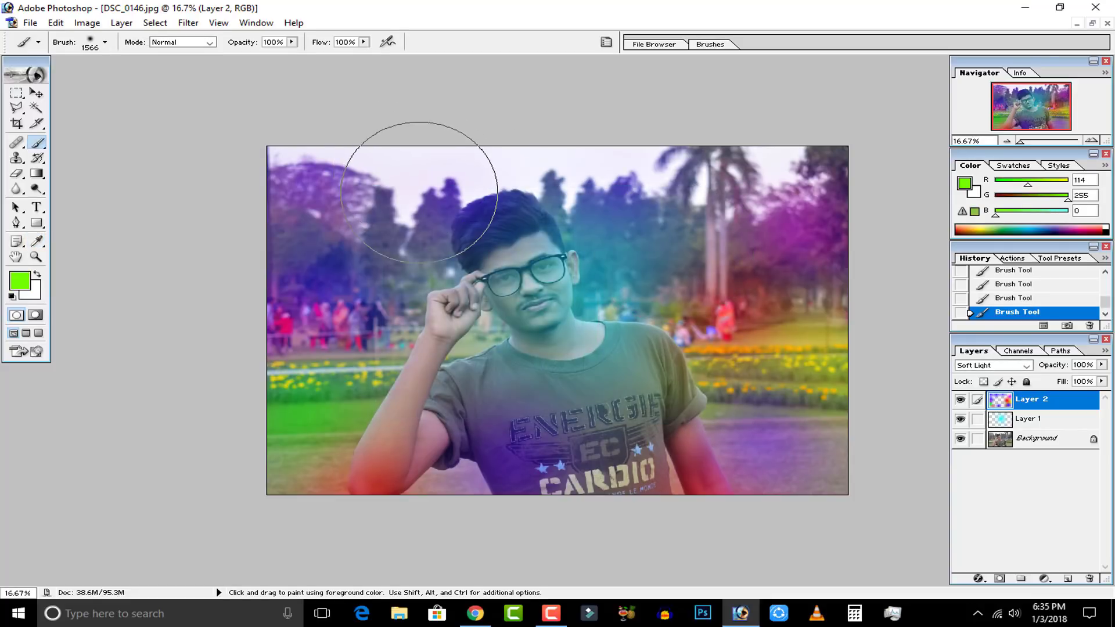
pyautogui.moveTo(418, 191); pyautogui.dragTo(399, 174)
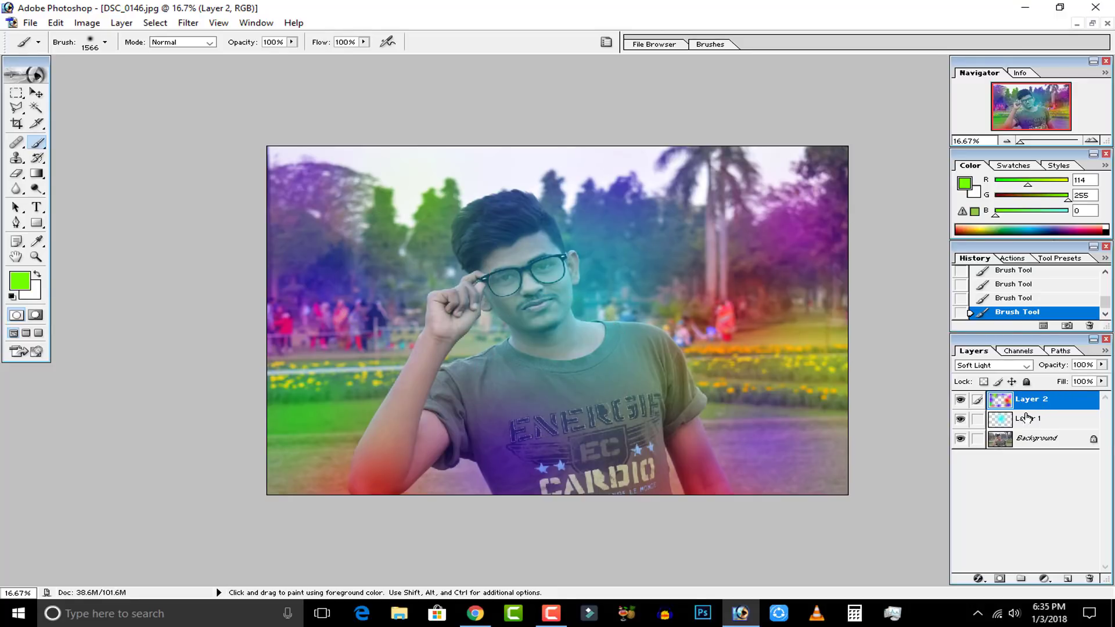
# Merge Layer 2 down into Layer 1, toggling the color layer's visibility before and after to compare the effect.
pyautogui.click(959, 400)
pyautogui.click(959, 400)
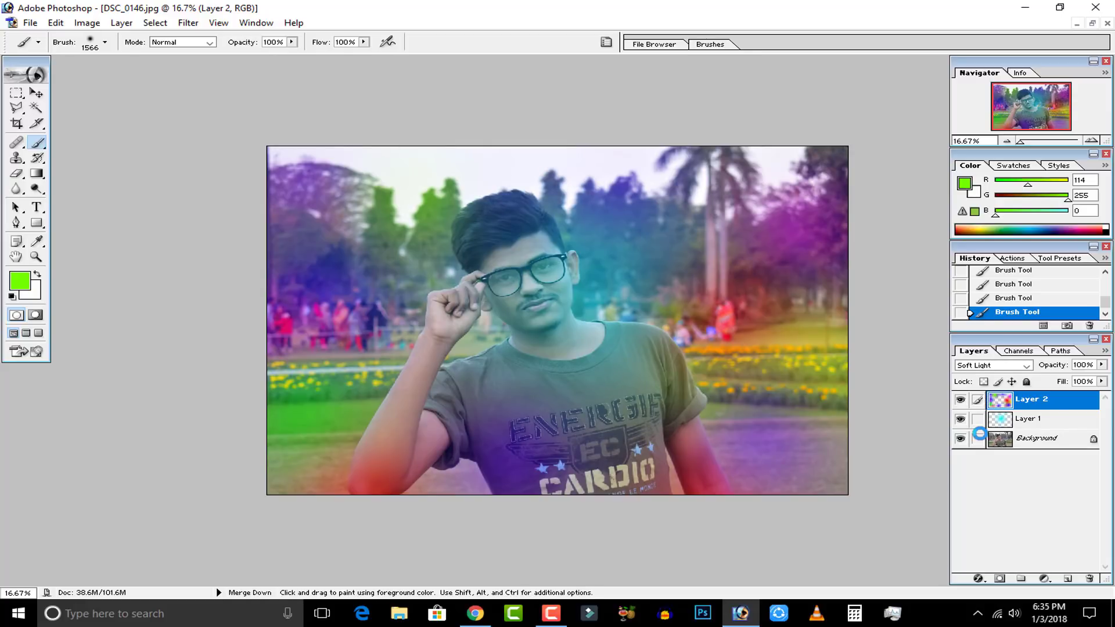
pyautogui.hotkey('ctrl', 'e')
pyautogui.click(959, 401)
pyautogui.click(959, 400)
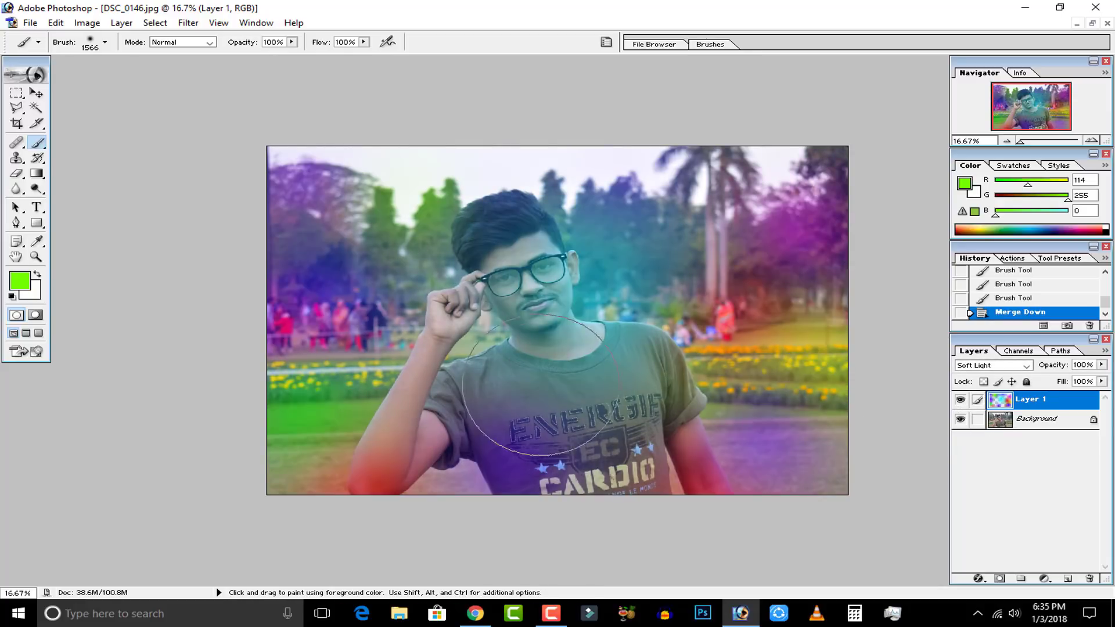
# Paint a lime green dab on the left chest of the shirt and undo the extra green strokes across the photo.
pyautogui.click(508, 389)
pyautogui.moveTo(579, 377); pyautogui.dragTo(587, 320)
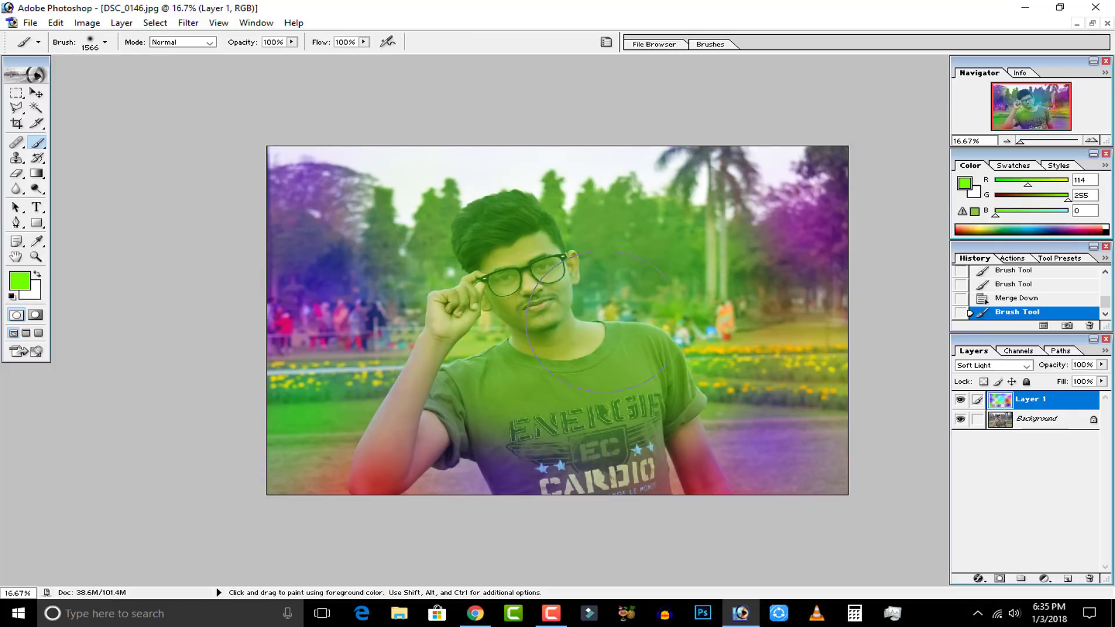
pyautogui.moveTo(488, 218)
pyautogui.mouseDown()
pyautogui.moveTo(349, 273)
pyautogui.moveTo(898, 488)
pyautogui.mouseUp()
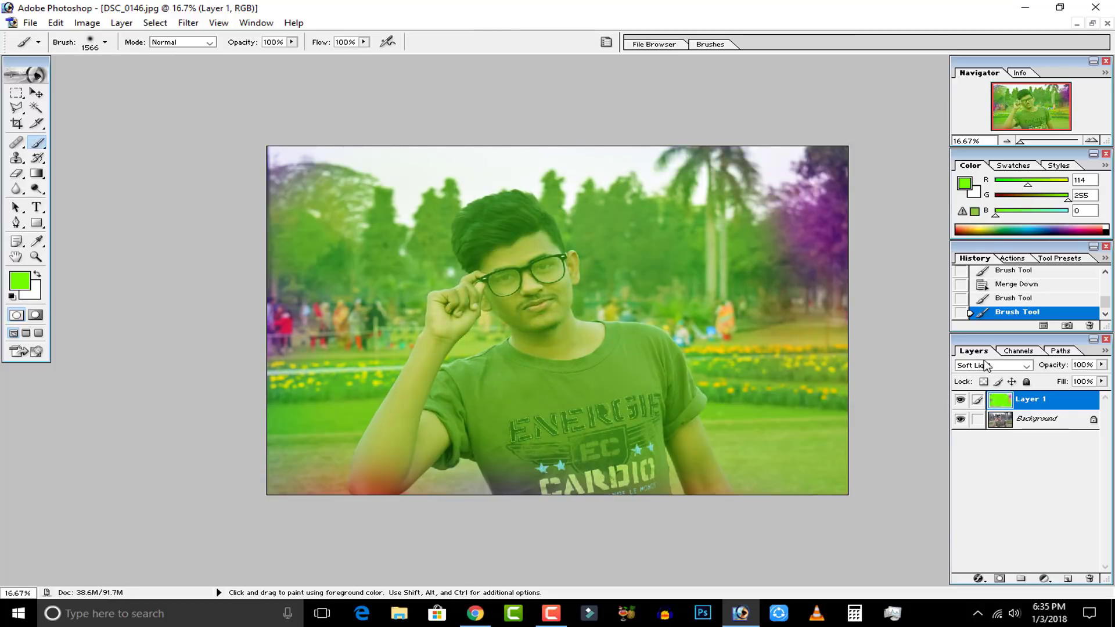
pyautogui.hotkey('ctrl', 'z')
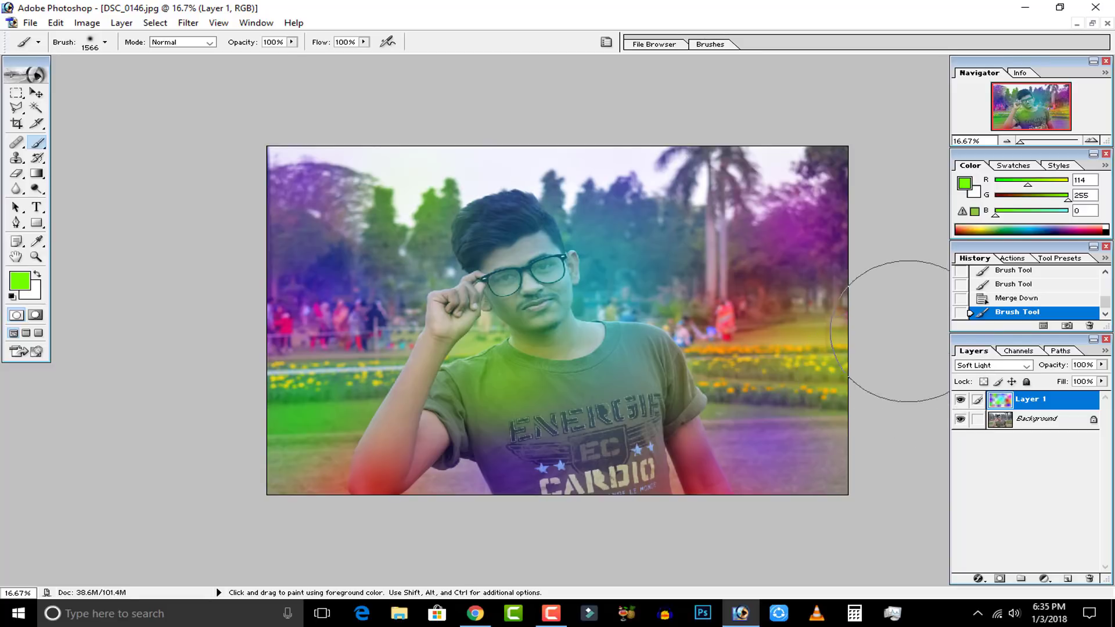
# Set the merged color layer's blending mode to Overlay and its opacity to 73%.
pyautogui.click(983, 366)
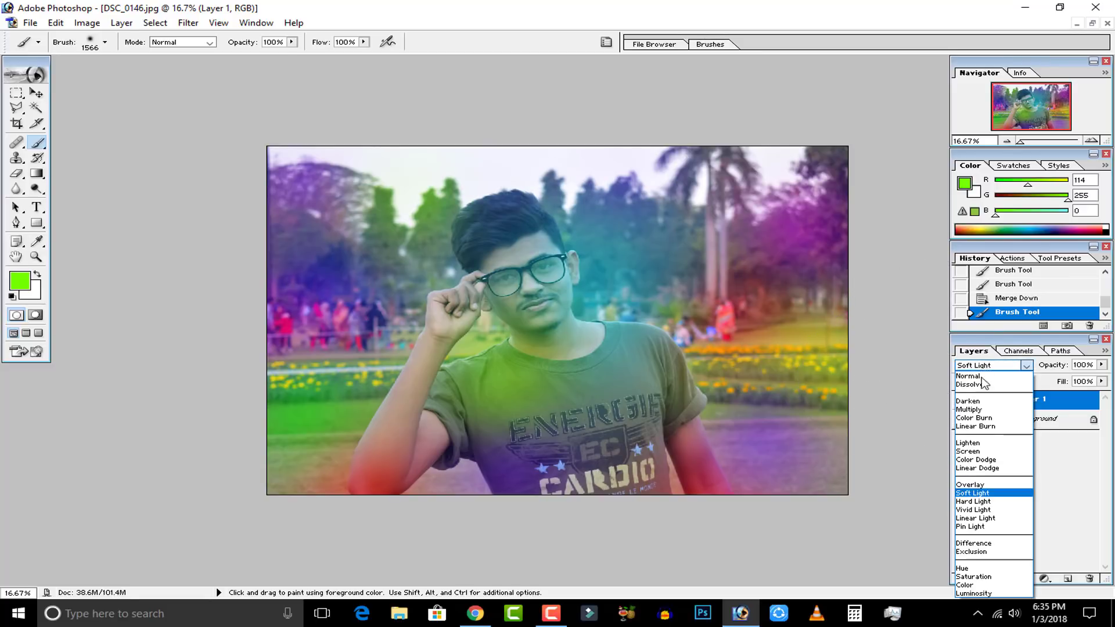
pyautogui.click(986, 488)
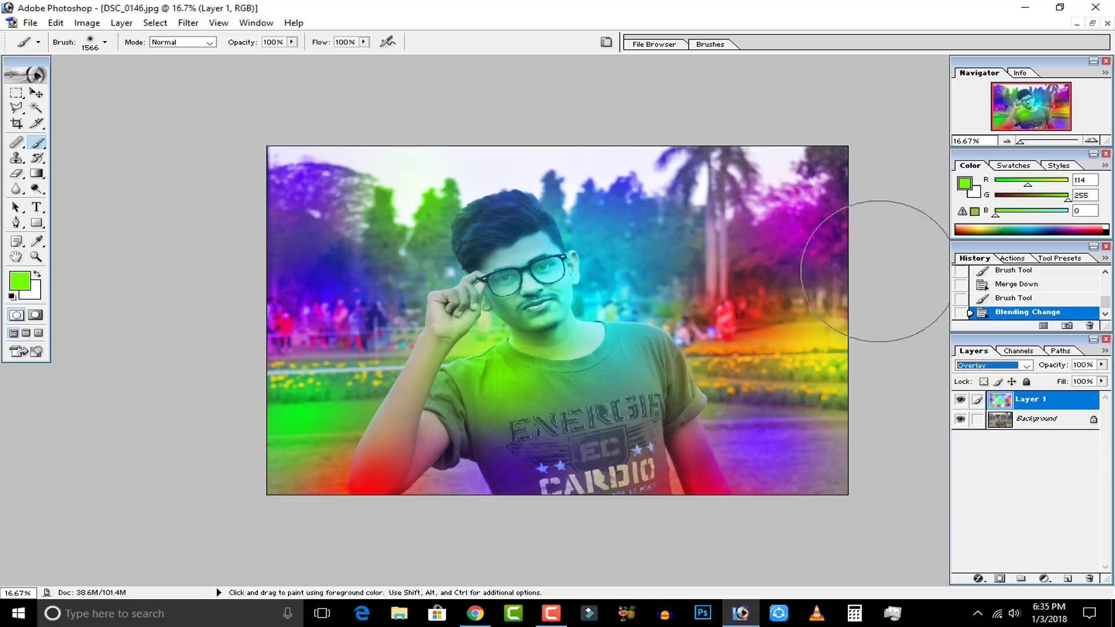
pyautogui.click(1101, 364)
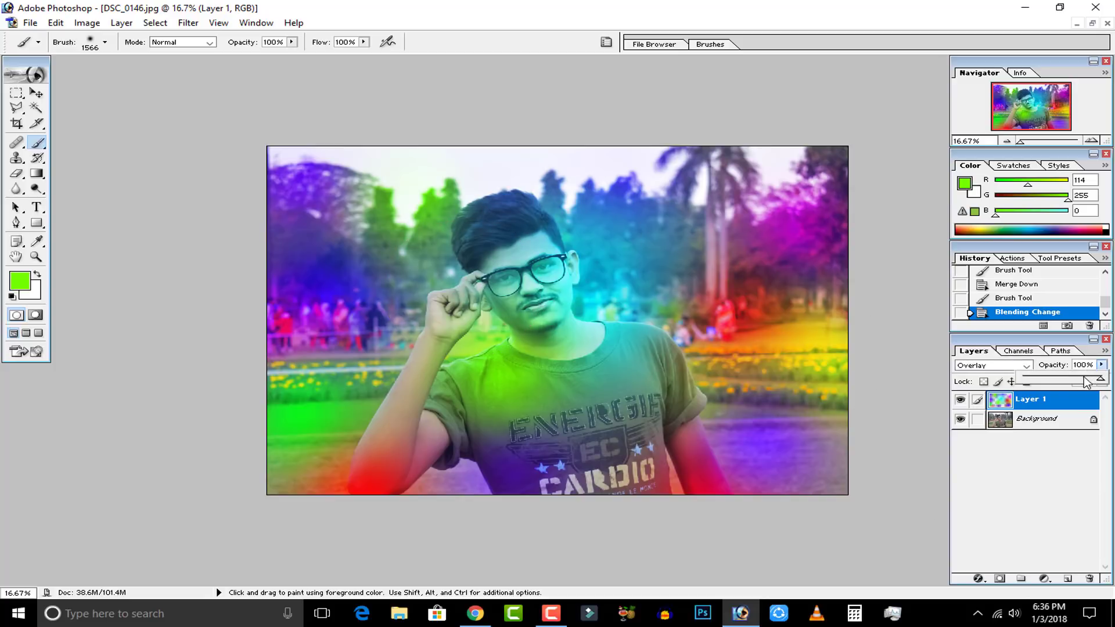
pyautogui.moveTo(1072, 383); pyautogui.dragTo(1067, 385)
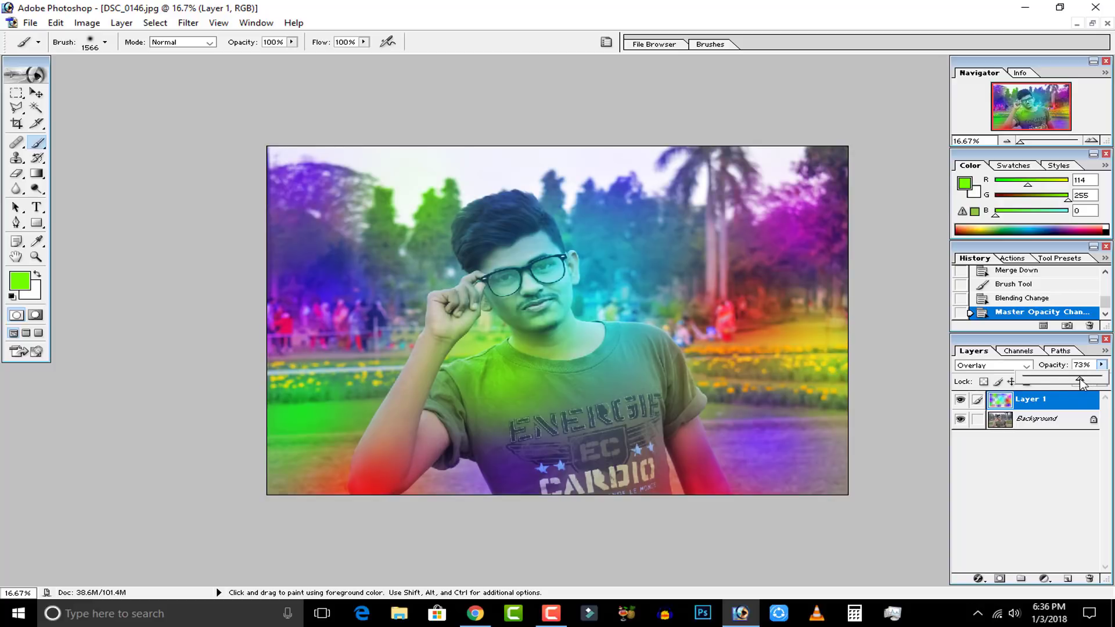
pyautogui.click(1067, 486)
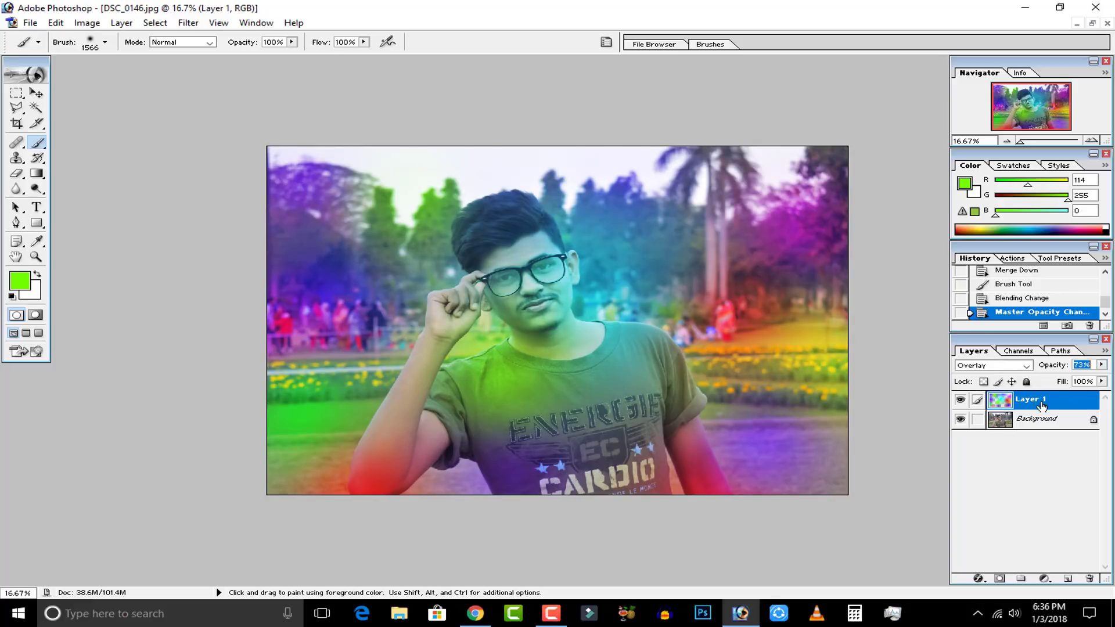
# Set the color layer's blending mode back to Soft Light and its opacity to 100%.
pyautogui.click(1002, 367)
pyautogui.click(986, 494)
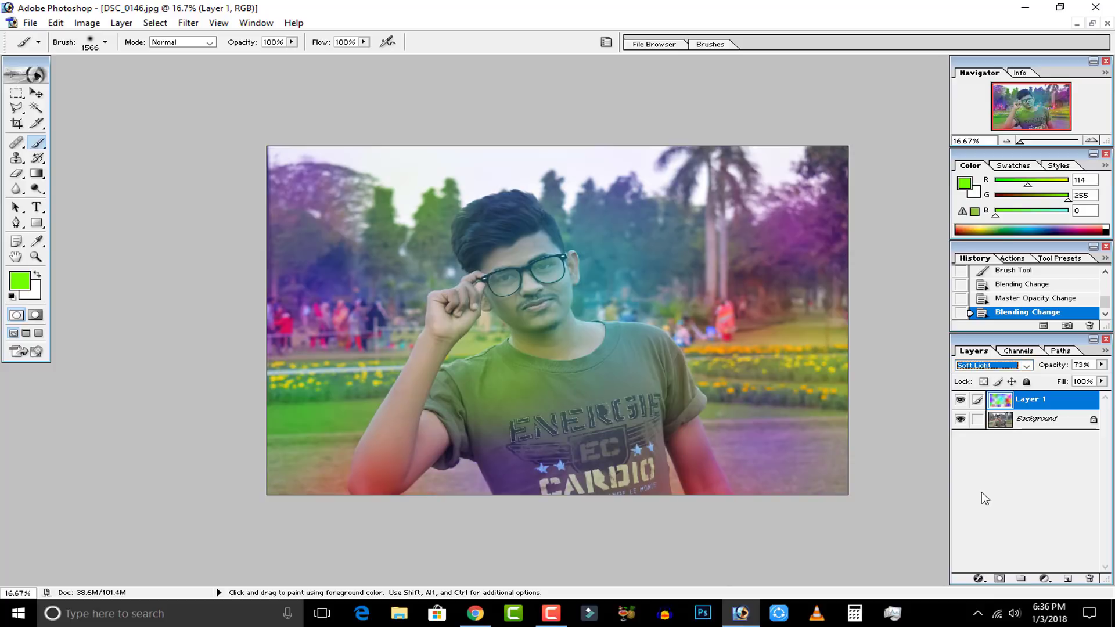
pyautogui.click(1102, 366)
pyautogui.moveTo(1084, 385); pyautogui.dragTo(1105, 388)
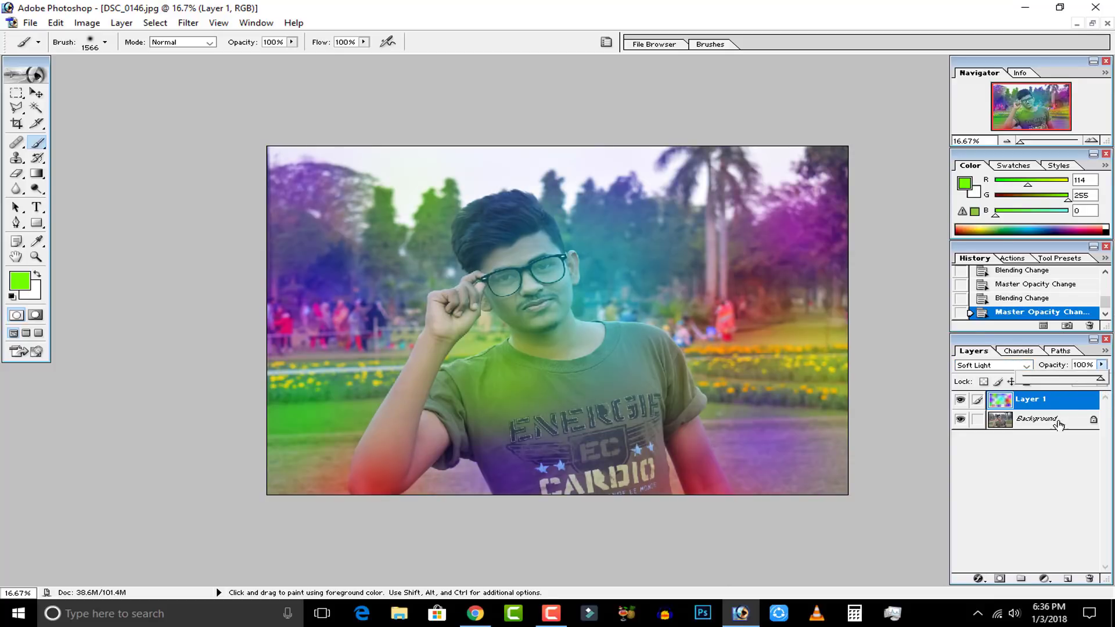
pyautogui.click(1016, 473)
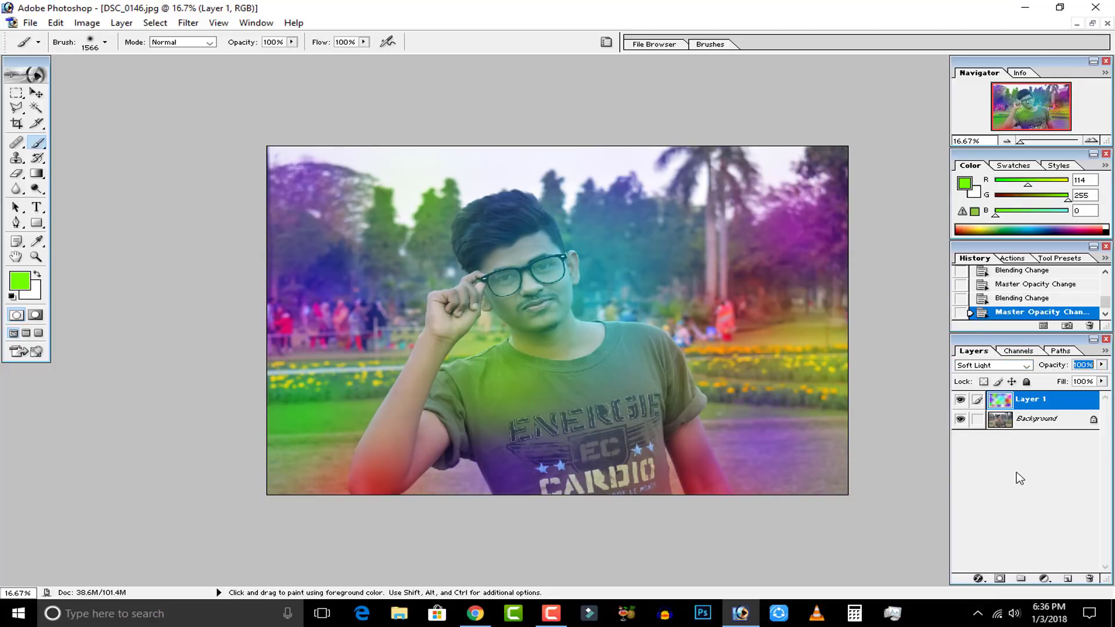
# Delete the merged color layer, Layer 1.
pyautogui.click(1090, 581)
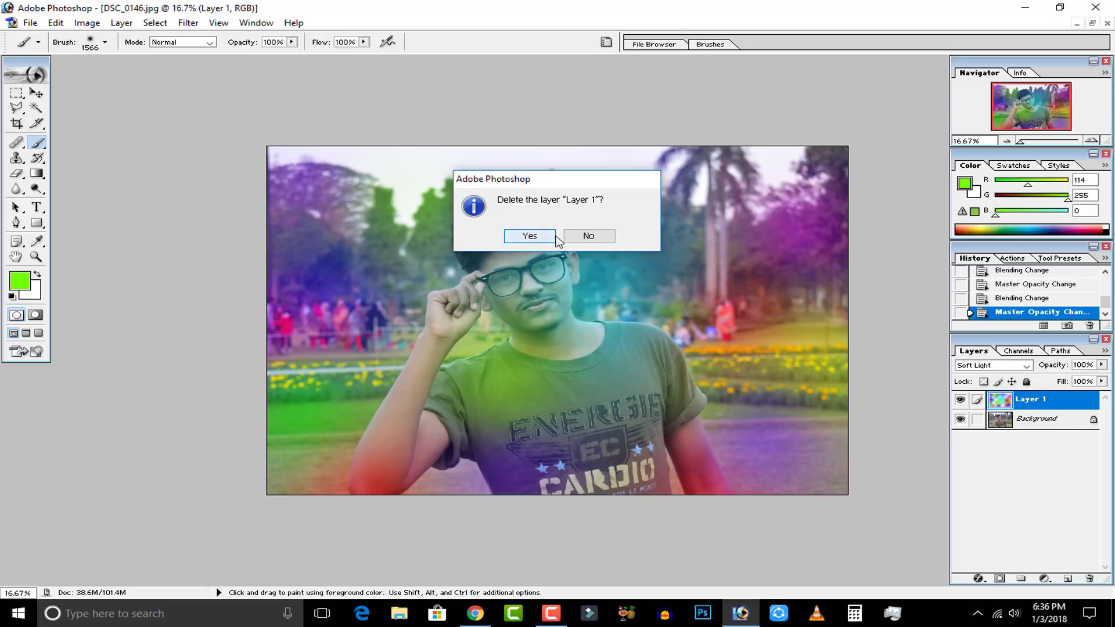
pyautogui.click(530, 238)
# Switch to Chrome and close the maxresdefault.jpg flare image, returning to the Google Images results.
pyautogui.click(475, 614)
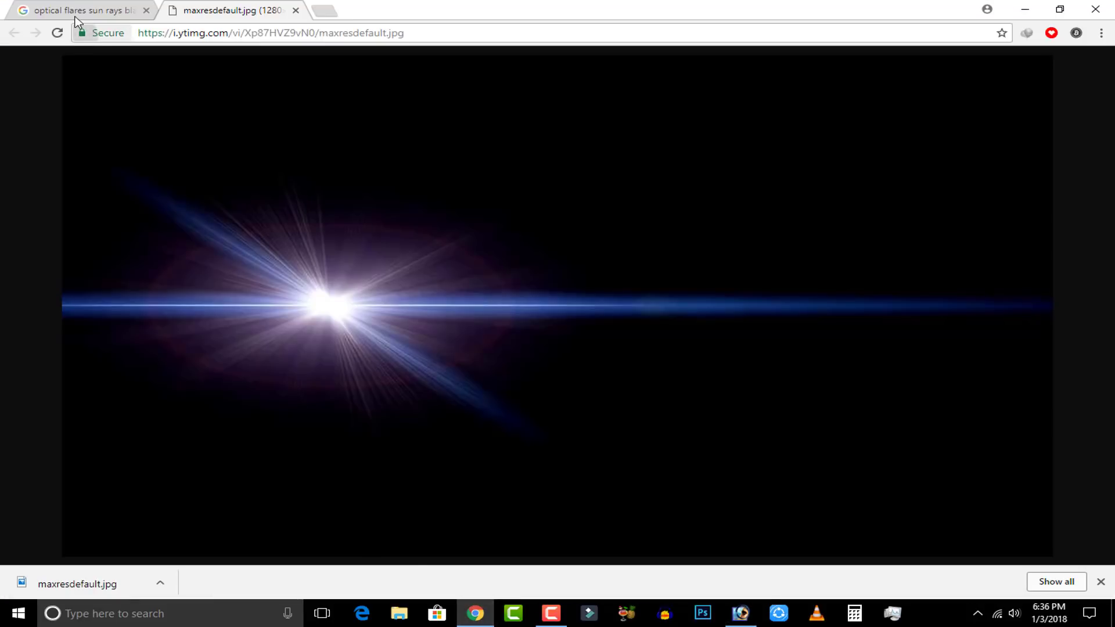
pyautogui.click(102, 11)
pyautogui.click(283, 9)
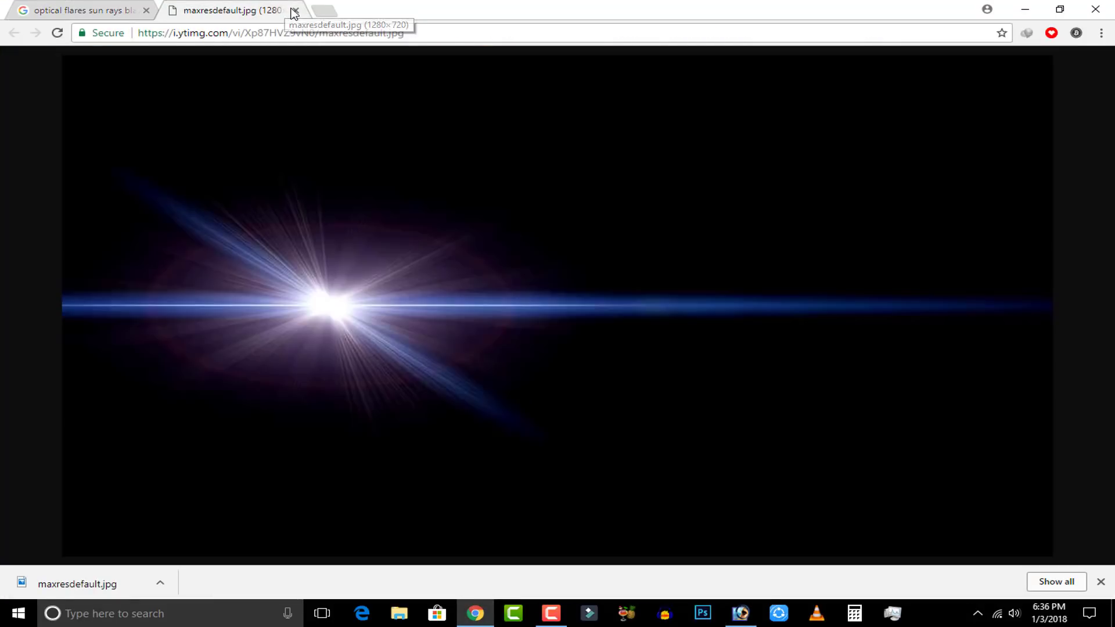
pyautogui.click(295, 10)
# Run the Google Images search for "optical flares sun rays black screen" again.
pyautogui.scroll(3, 162, 257)
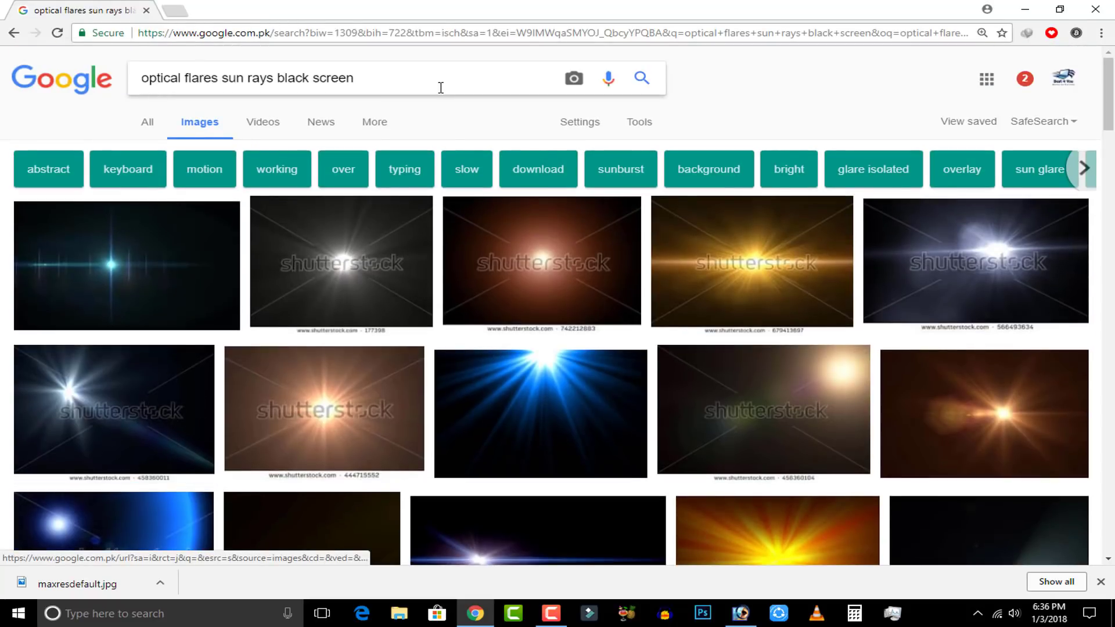
pyautogui.doubleClick(333, 77)
pyautogui.hotkey('ctrl', 'a')
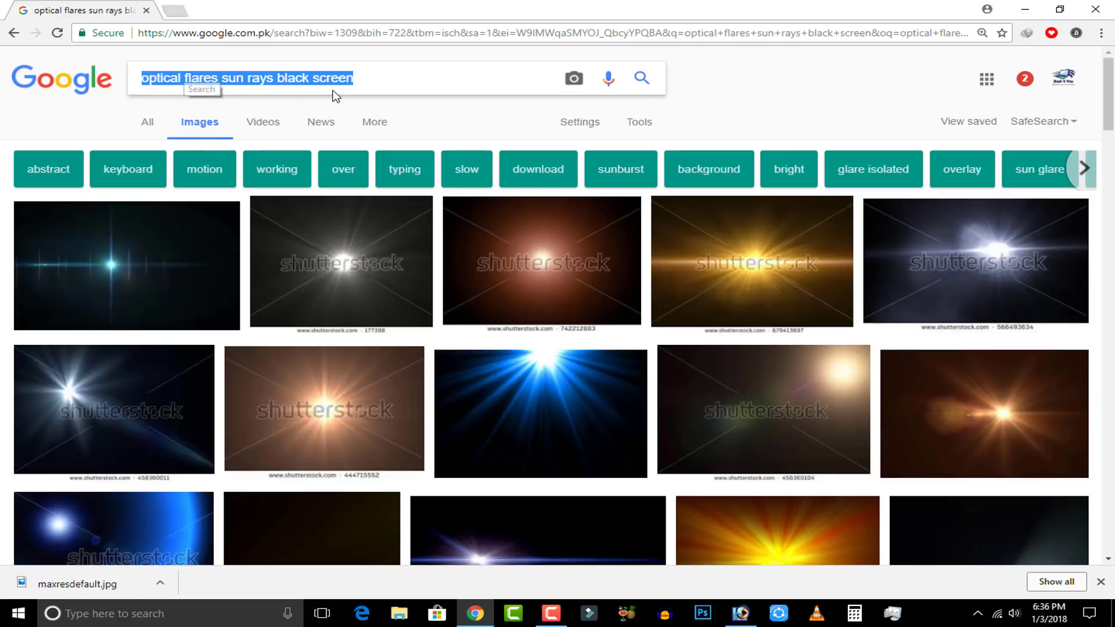
pyautogui.click(637, 79)
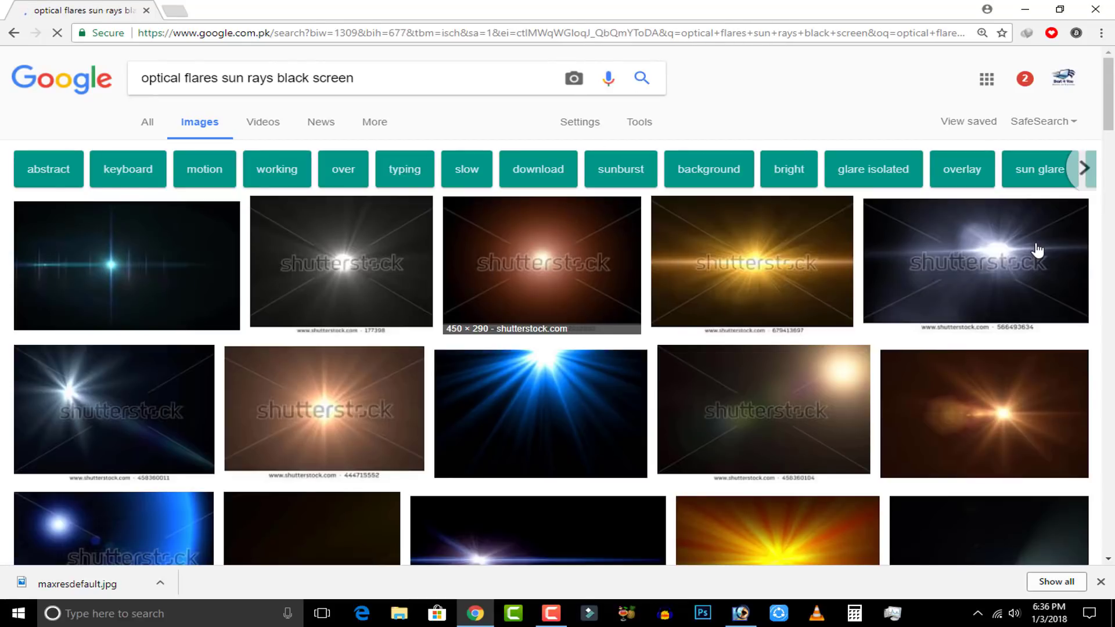
# Browse the image results for a suitable optical flare on a black background.
pyautogui.scroll(-1, 135, 278)
pyautogui.scroll(1, 134, 273)
pyautogui.scroll(-5, 135, 267)
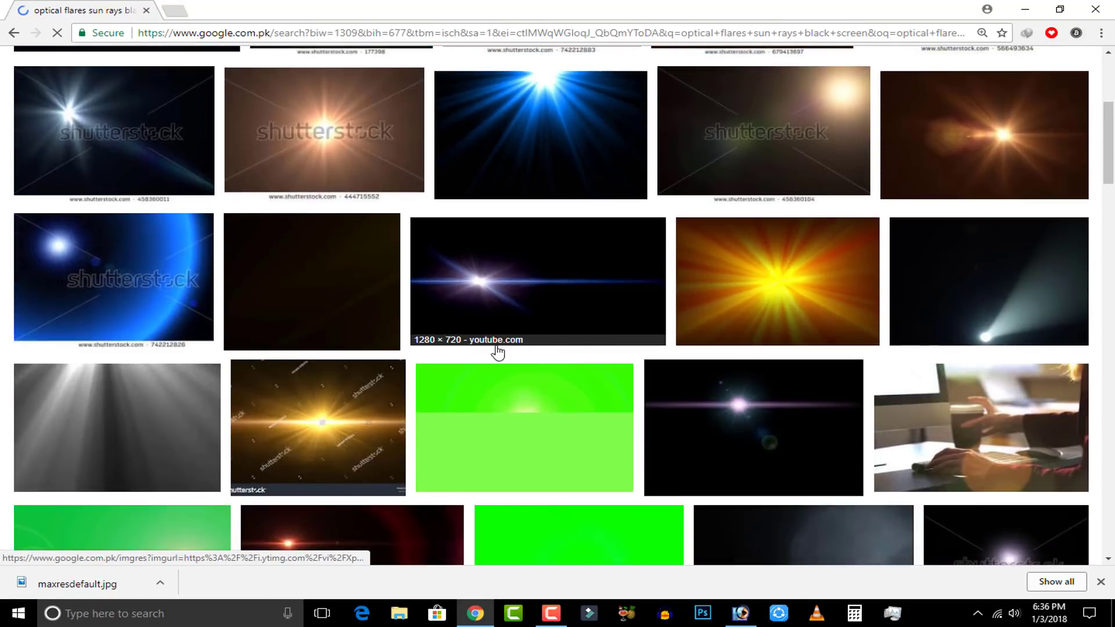
pyautogui.scroll(-9, 390, 373)
pyautogui.scroll(-10, 276, 353)
pyautogui.scroll(-2, 335, 353)
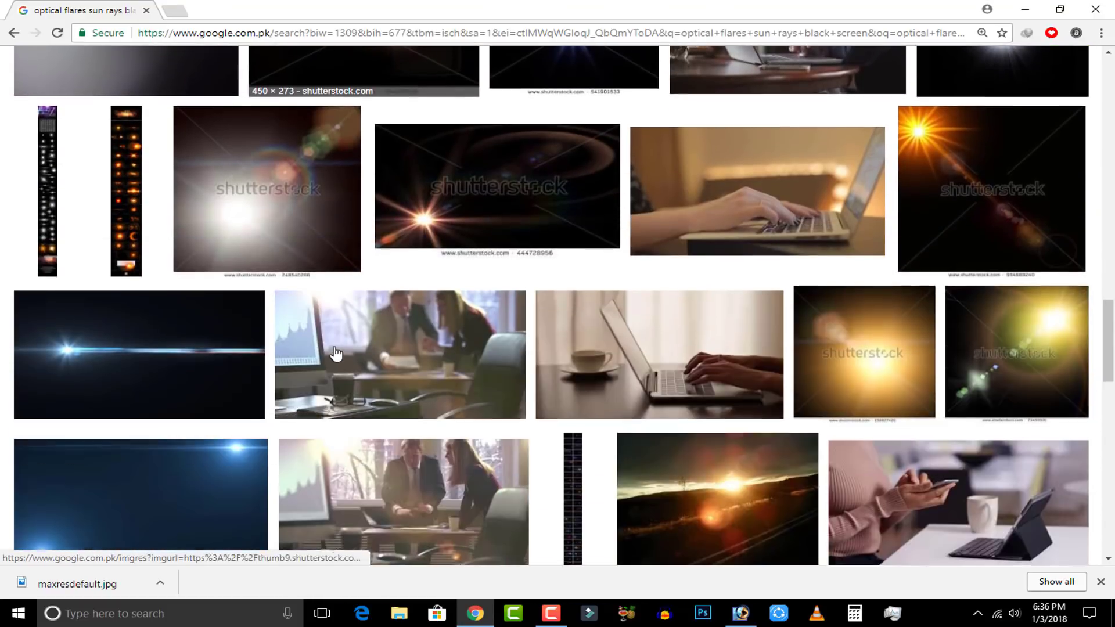
pyautogui.scroll(4, 333, 350)
pyautogui.scroll(-5, 90, 381)
pyautogui.scroll(20, 465, 372)
pyautogui.scroll(-1, 583, 301)
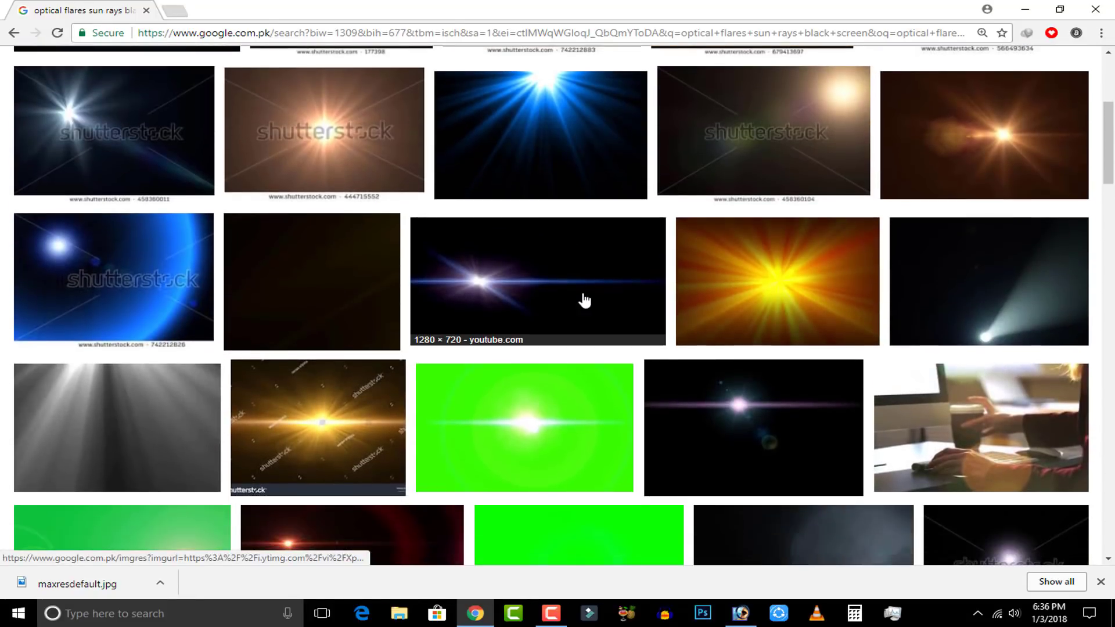
# Compare the related lens flare previews and open the blue-white "Lens flare 8 After Effect Sony Vegas" image at full size.
pyautogui.click(583, 302)
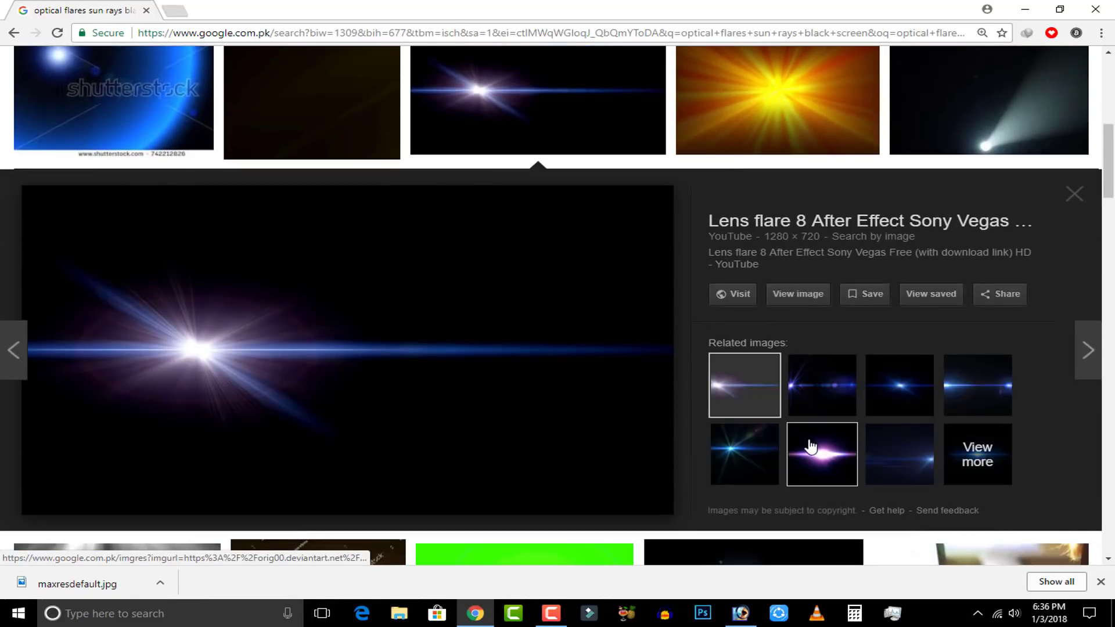
pyautogui.click(809, 445)
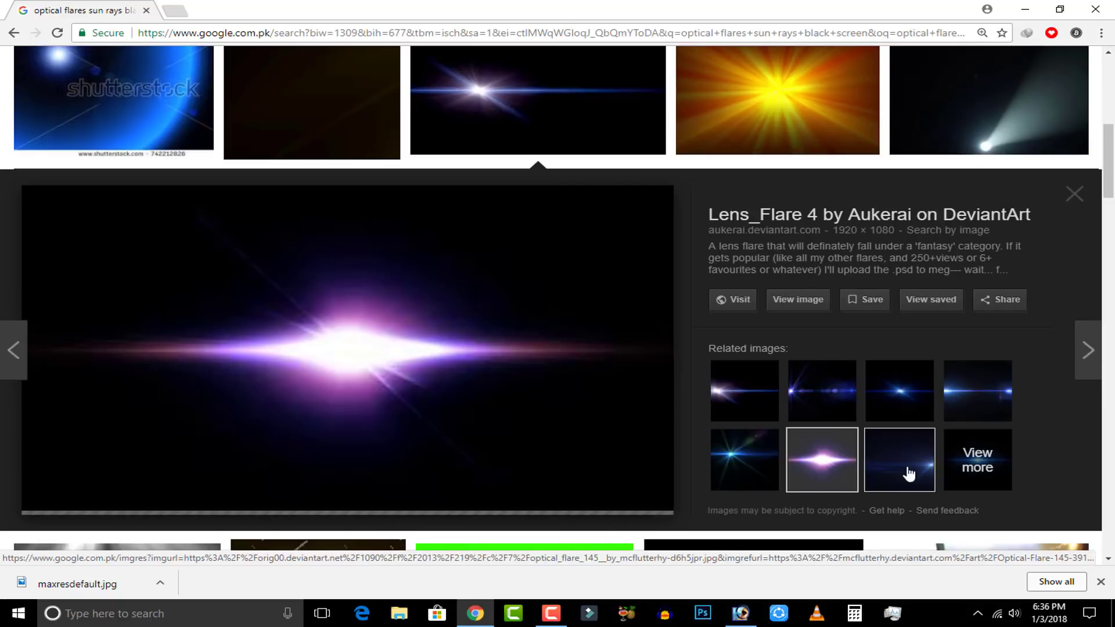
pyautogui.click(764, 455)
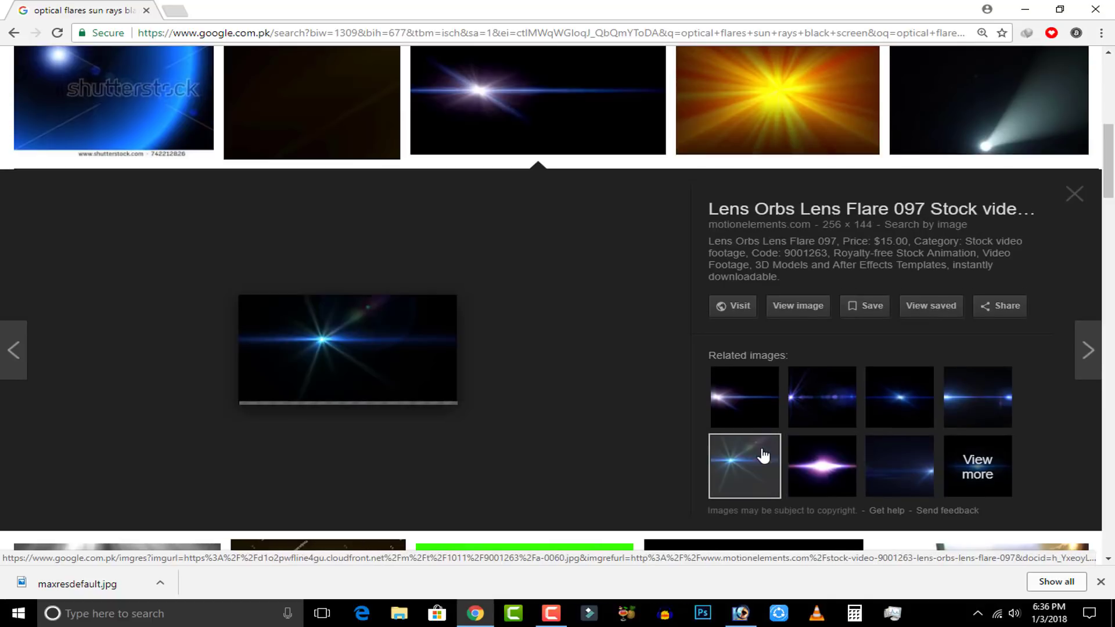
pyautogui.click(821, 401)
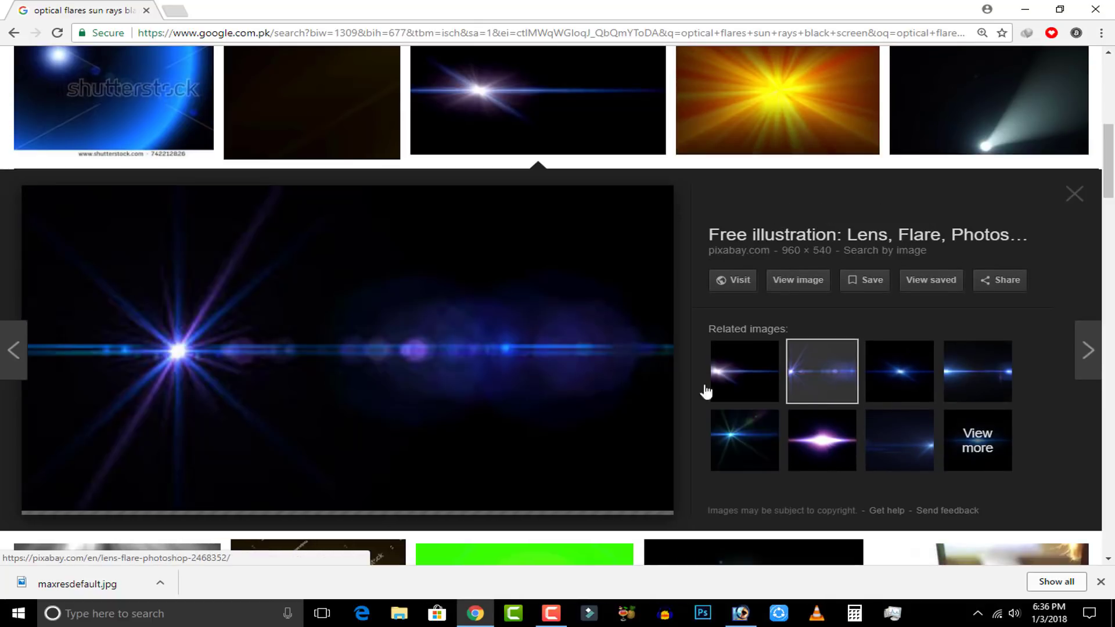
pyautogui.click(775, 390)
pyautogui.click(798, 292)
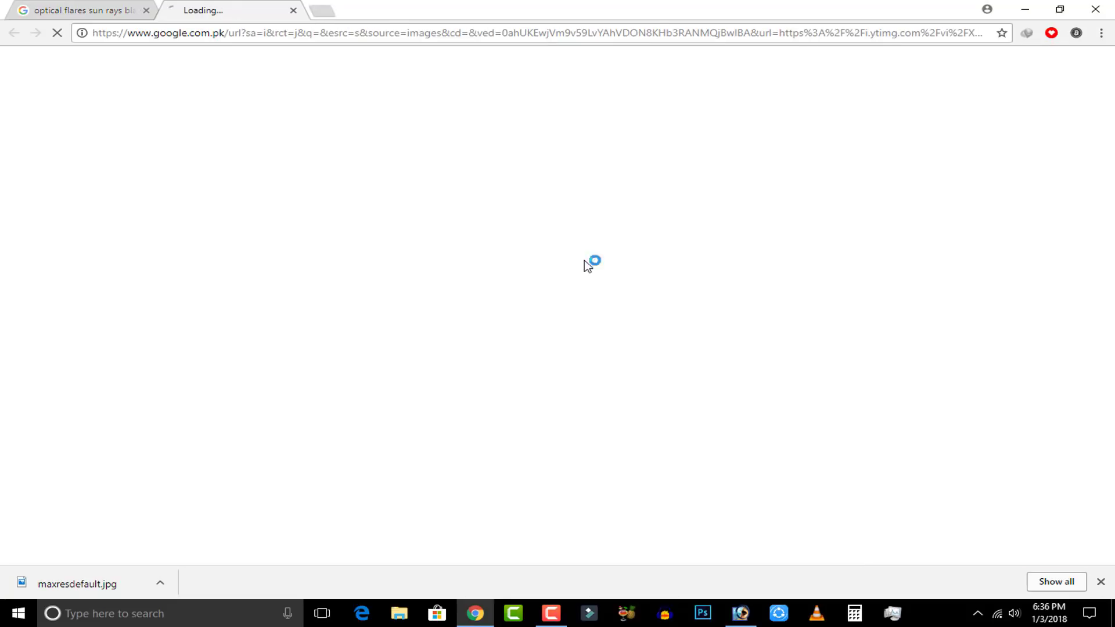
# Save the full-size flare image to the Desktop as the JPEG "maxresdefault (1)".
pyautogui.click(65, 9)
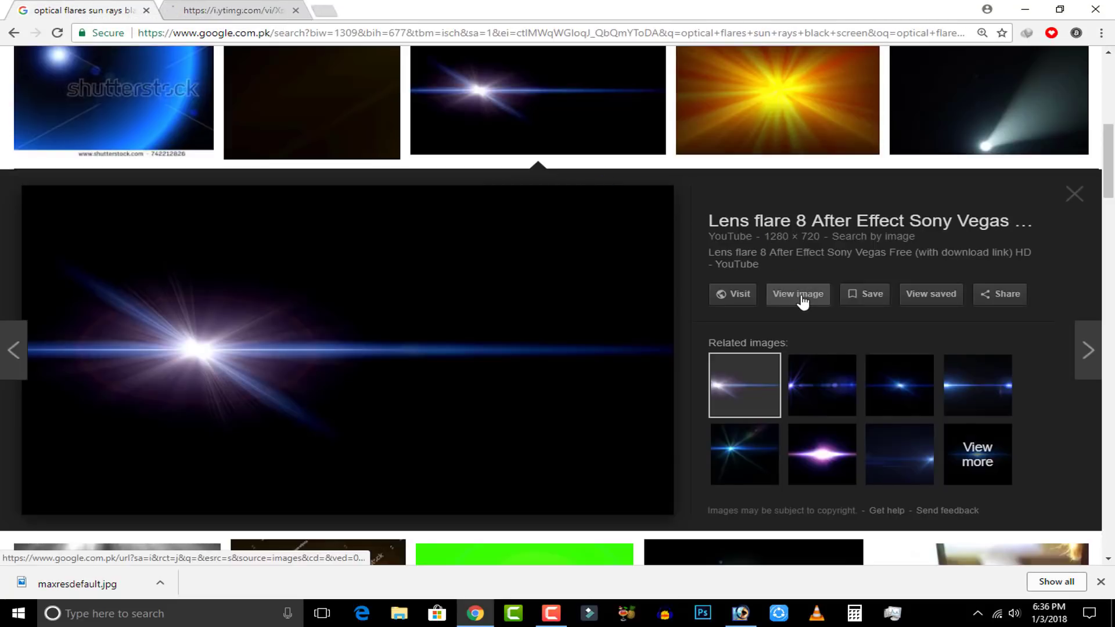
pyautogui.scroll(5, 462, 311)
pyautogui.scroll(3, 463, 304)
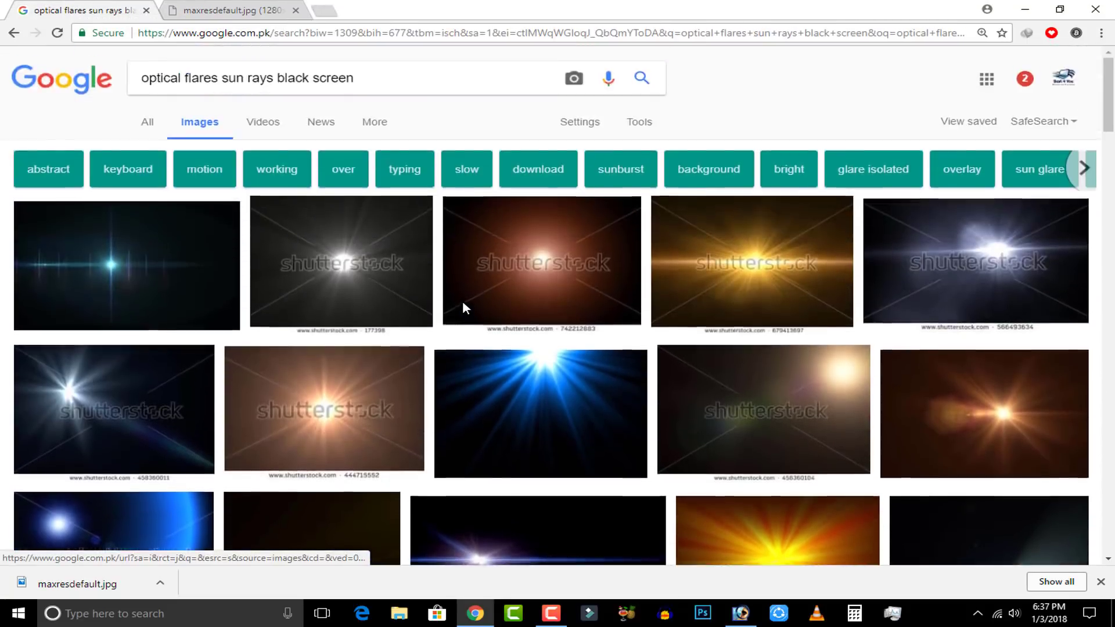
pyautogui.click(220, 9)
pyautogui.rightClick(428, 269)
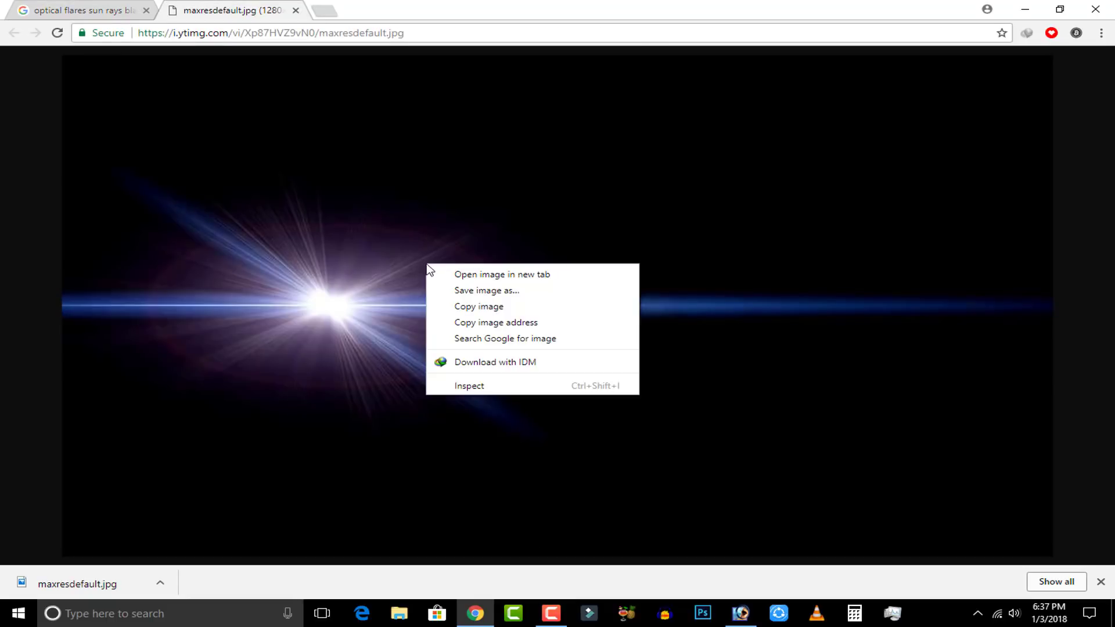
pyautogui.click(459, 289)
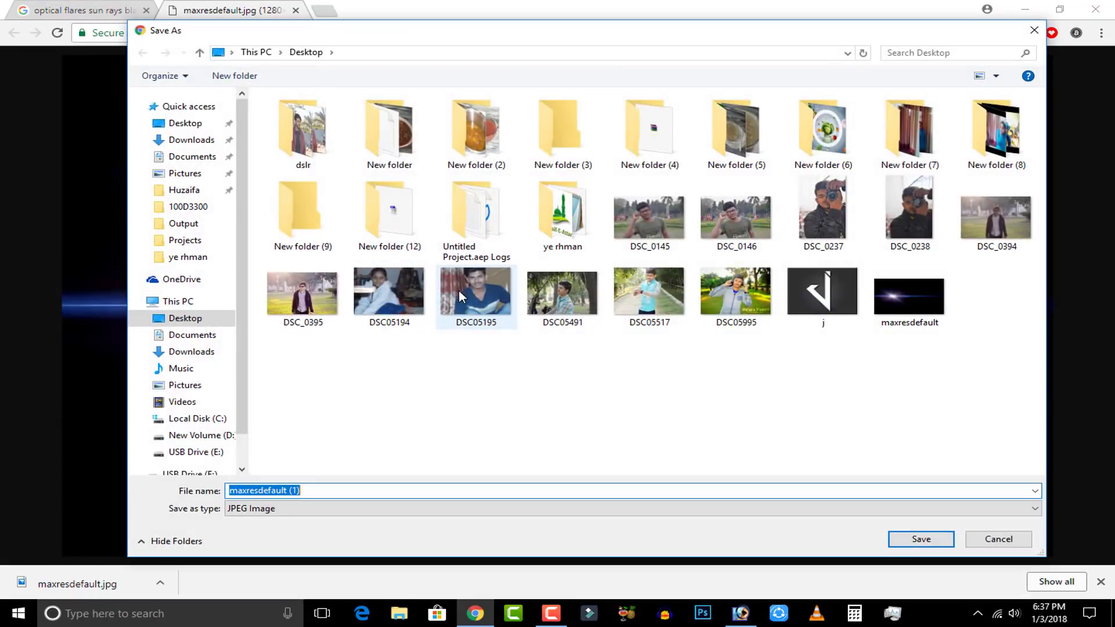
pyautogui.click(200, 318)
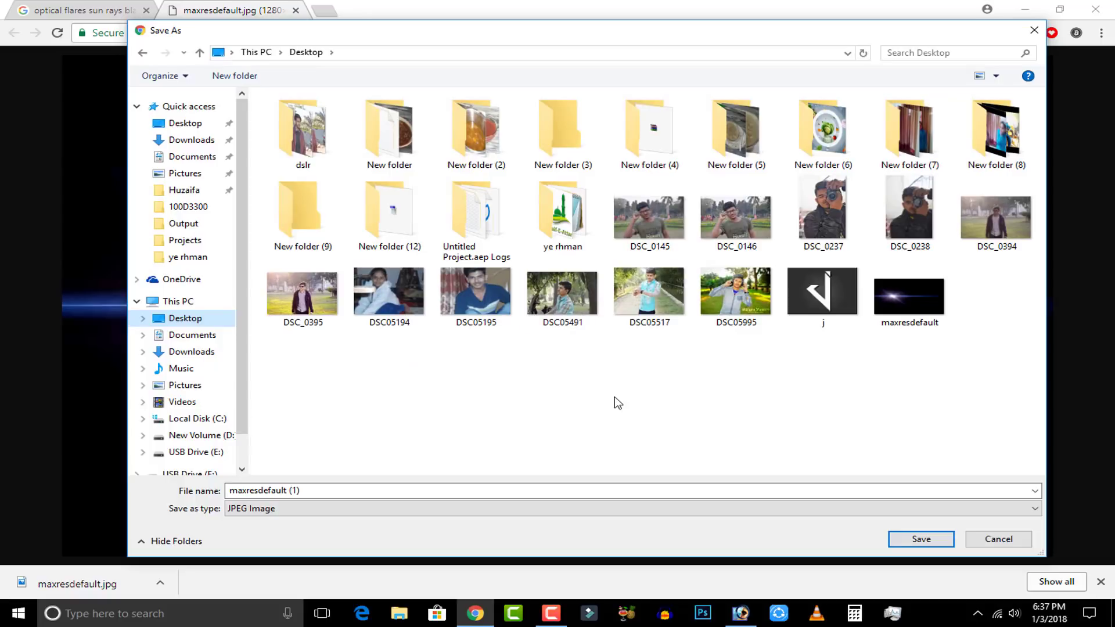
pyautogui.click(940, 540)
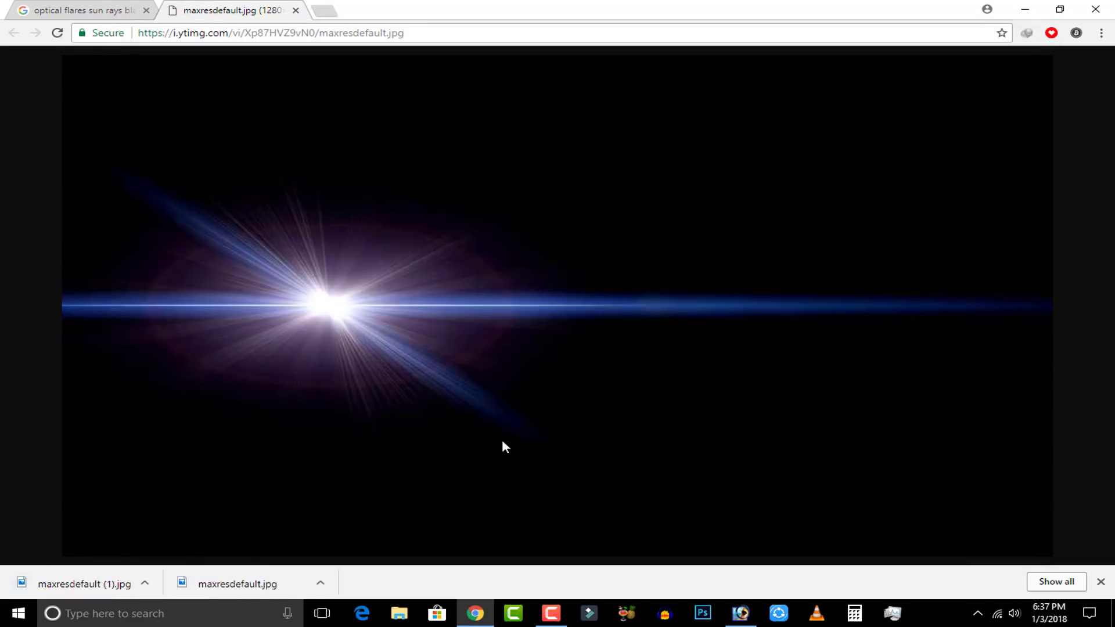
pyautogui.moveTo(263, 584); pyautogui.dragTo(733, 517)
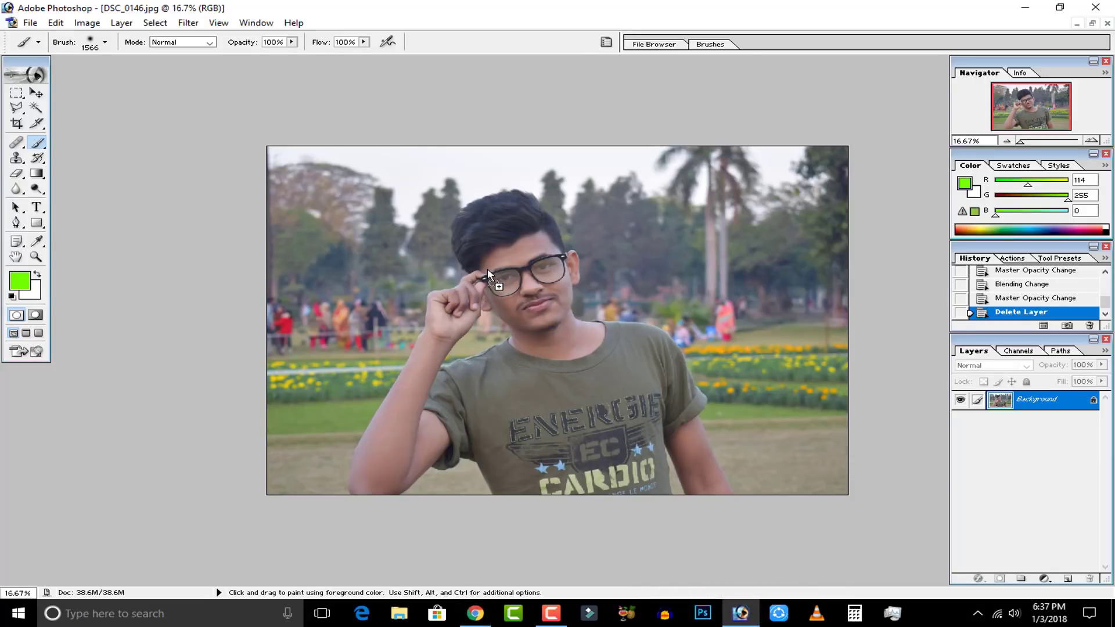
pyautogui.moveTo(488, 270); pyautogui.dragTo(488, 271)
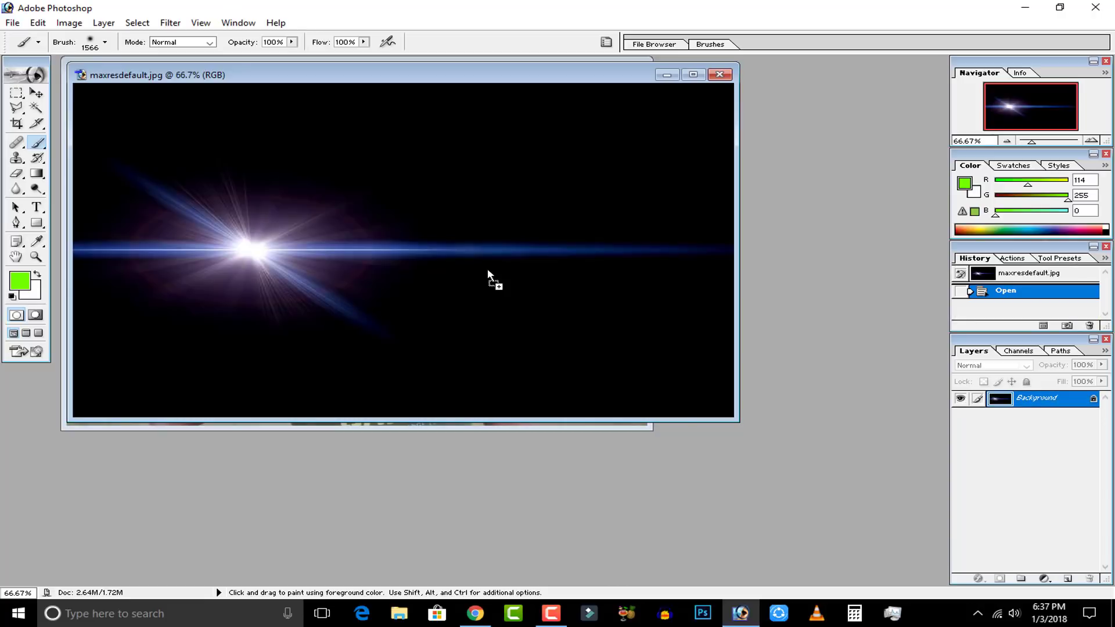
pyautogui.click(720, 75)
# Open maxresdefault (1) from the Desktop and bring the flare into DSC_0146.jpg as a new layer with the Move tool.
pyautogui.doubleClick(746, 123)
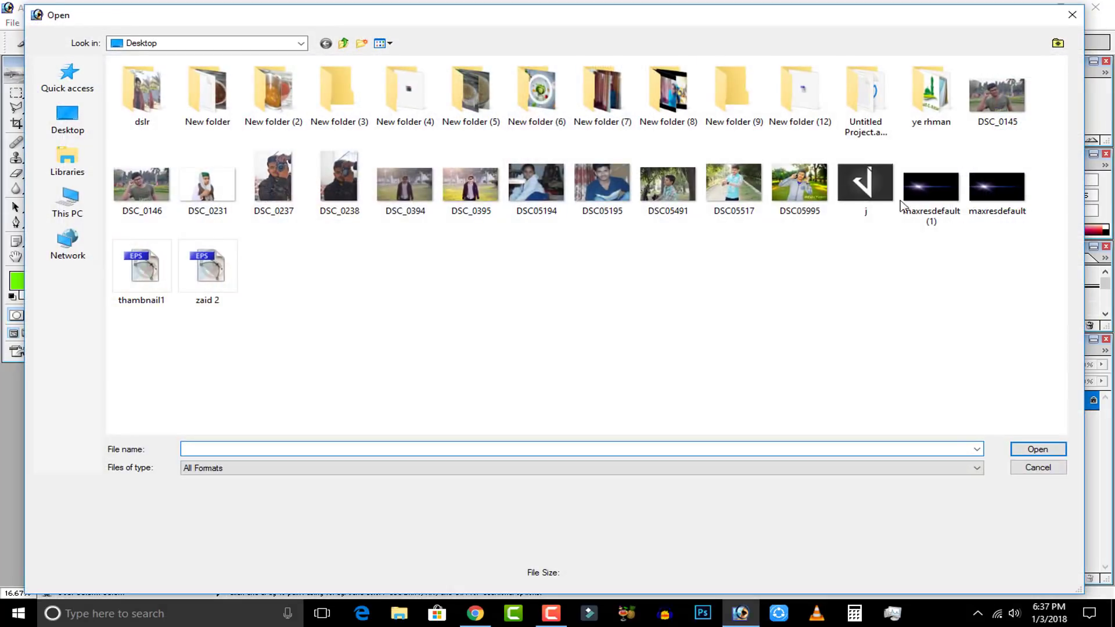
pyautogui.doubleClick(927, 188)
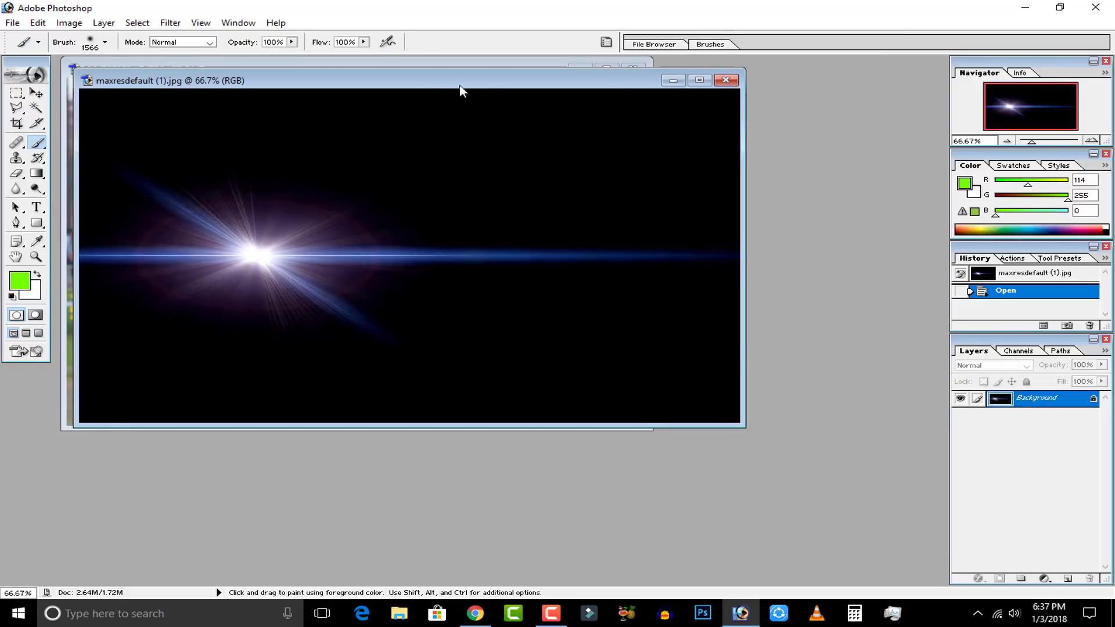
pyautogui.moveTo(437, 87); pyautogui.dragTo(1076, 74)
pyautogui.click(33, 92)
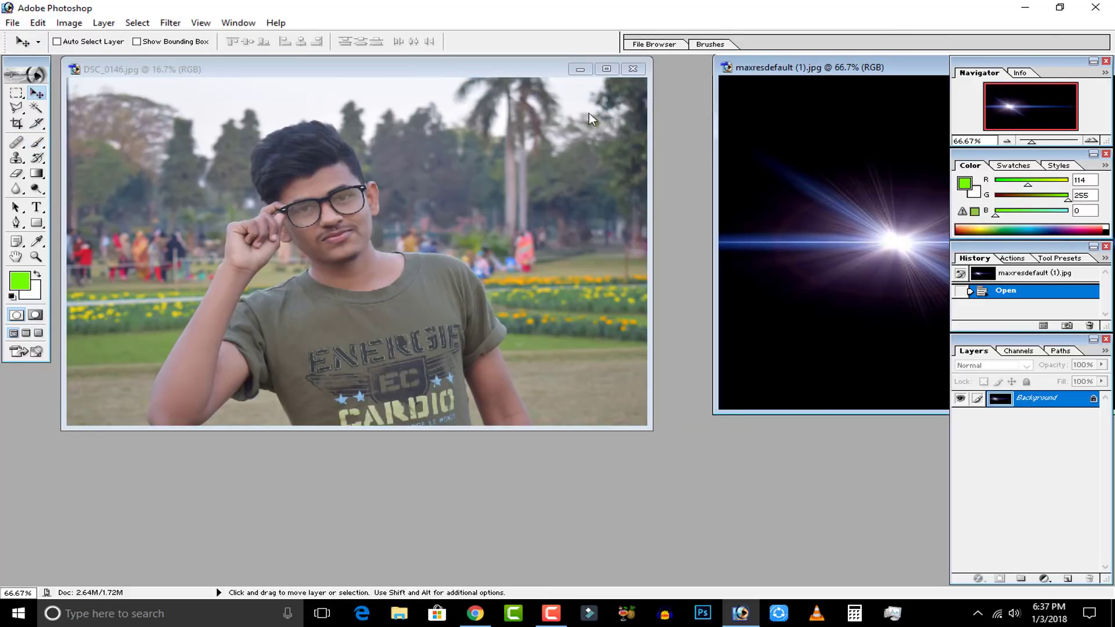
pyautogui.moveTo(820, 122); pyautogui.dragTo(543, 122)
# Copy the whole flare canvas, close its file, and try pasting a second flare into the portrait.
pyautogui.click(739, 92)
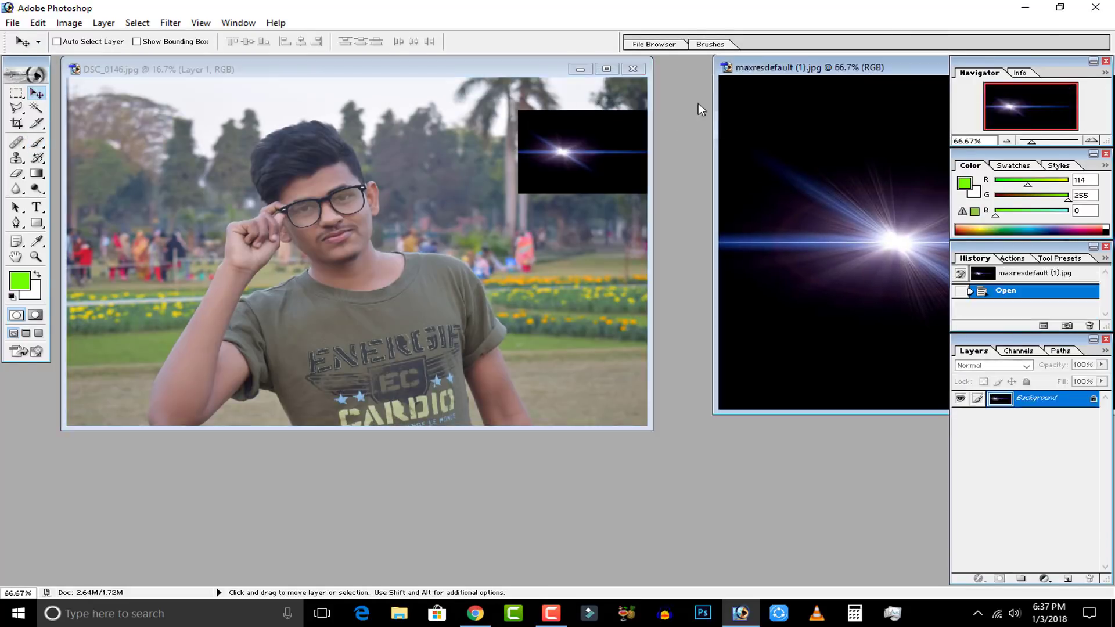
pyautogui.moveTo(817, 76); pyautogui.dragTo(303, 132)
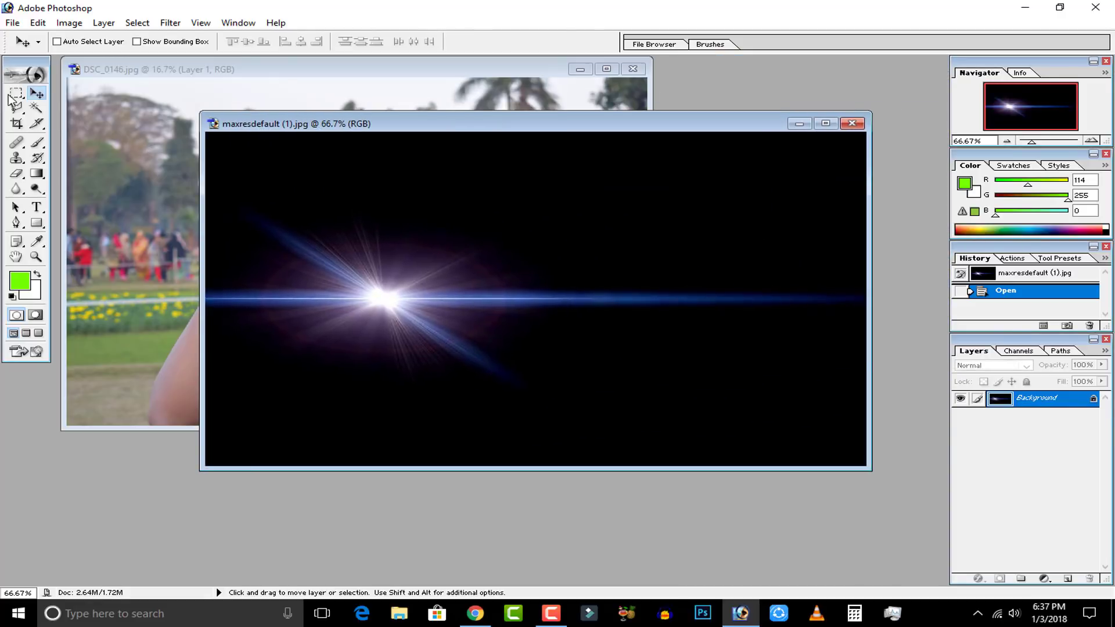
pyautogui.hotkey('ctrl', 'a')
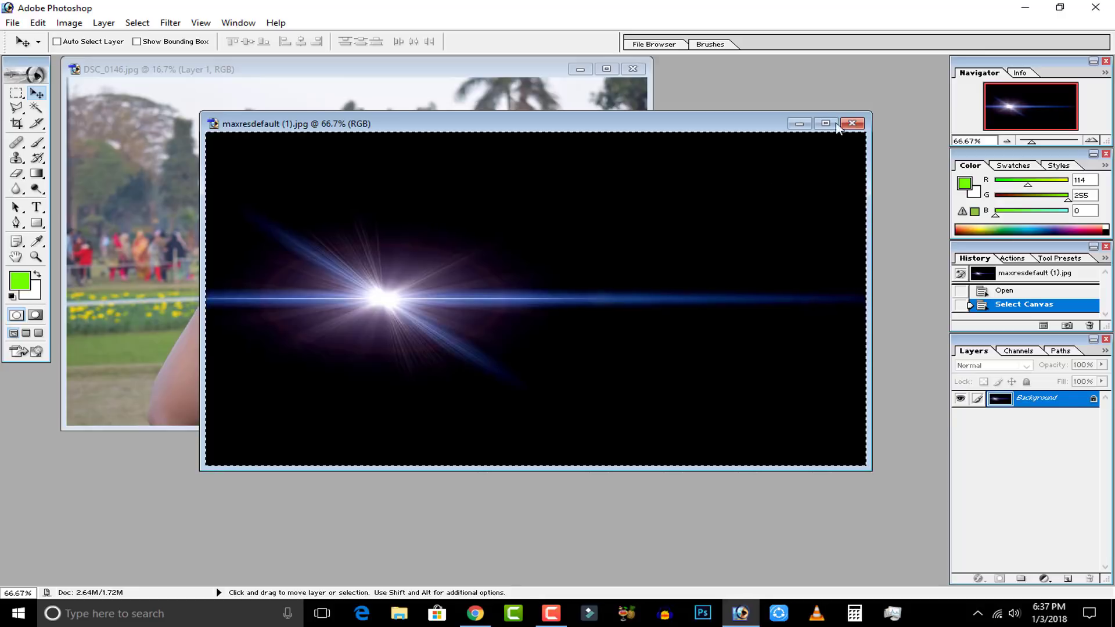
pyautogui.click(851, 123)
pyautogui.hotkey('ctrl', 'v')
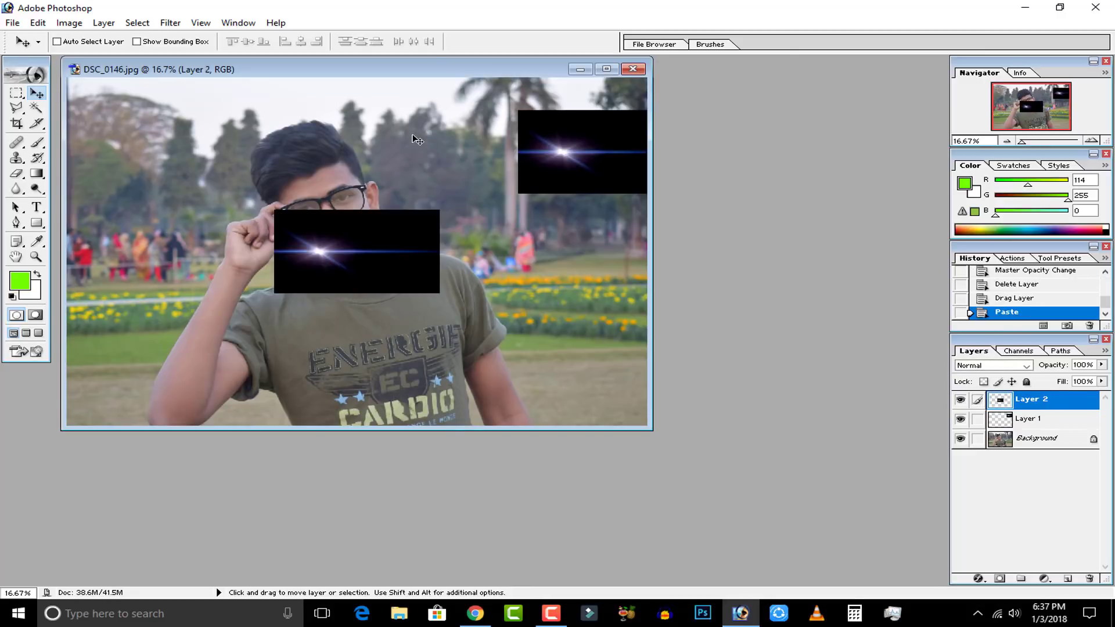
pyautogui.hotkey('ctrl', 'z')
# Move the flare layer over the man's face in the portrait and set its blending mode to Screen.
pyautogui.click(606, 69)
pyautogui.moveTo(774, 235); pyautogui.dragTo(498, 301)
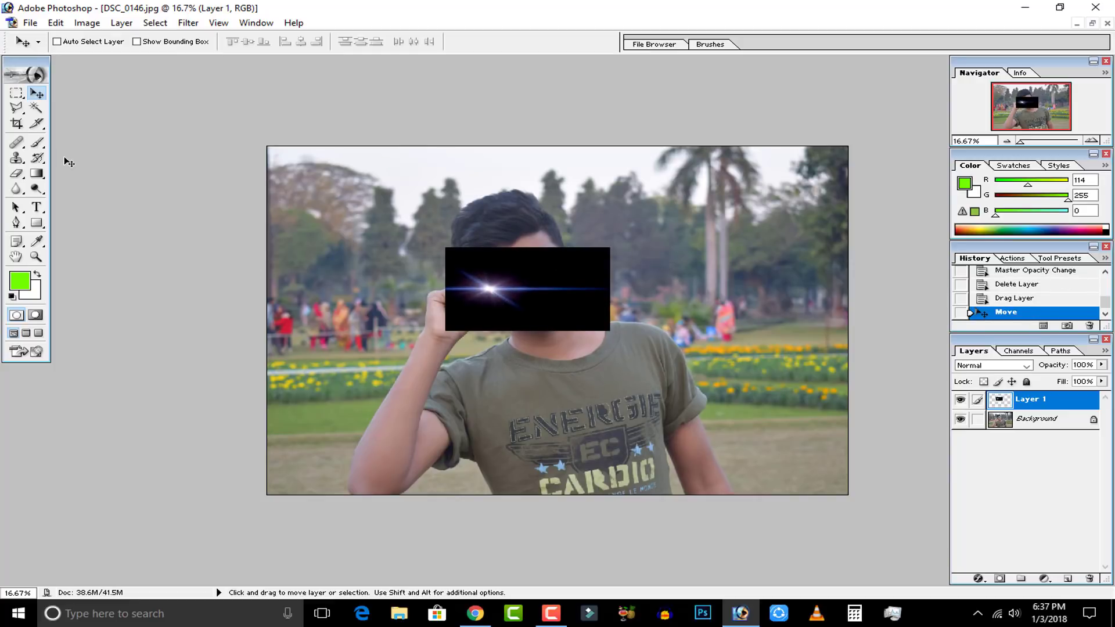
pyautogui.click(994, 370)
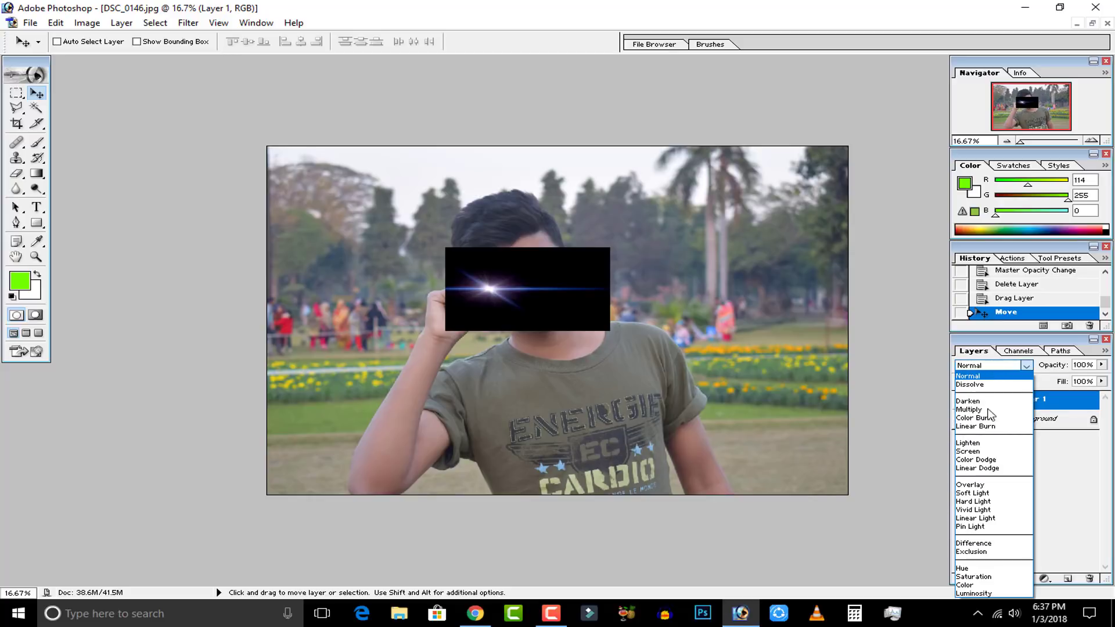
pyautogui.click(974, 450)
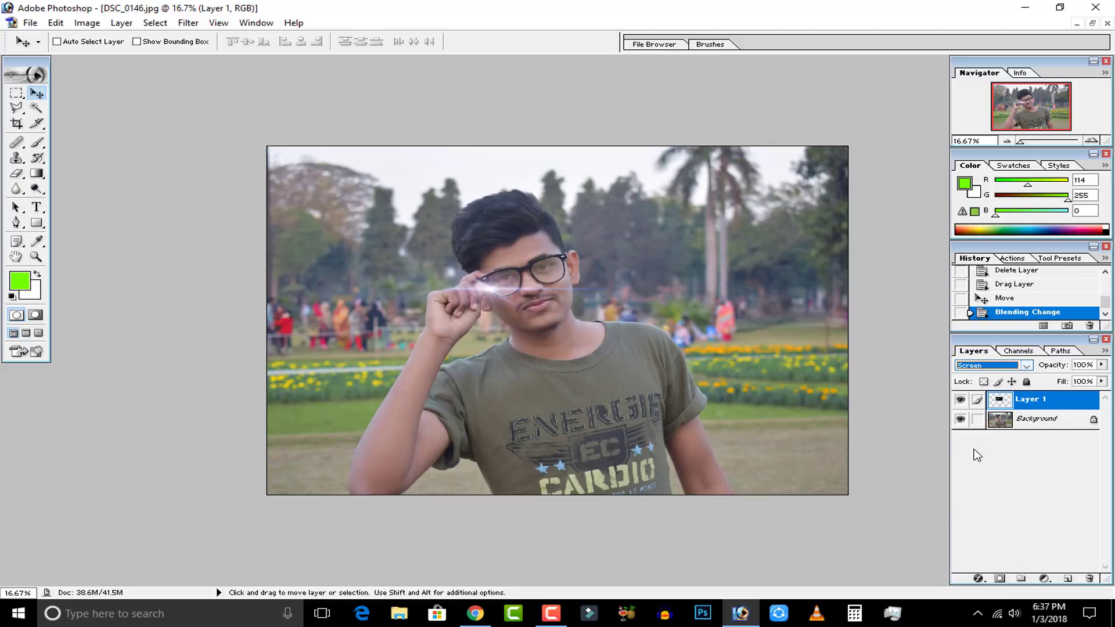
# Position the flare's bright center on the outer corner of the glasses, beside the raised fingers.
pyautogui.moveTo(493, 289)
pyautogui.mouseDown()
pyautogui.moveTo(532, 285)
pyautogui.moveTo(635, 180)
pyautogui.moveTo(569, 253)
pyautogui.moveTo(489, 281)
pyautogui.mouseUp()
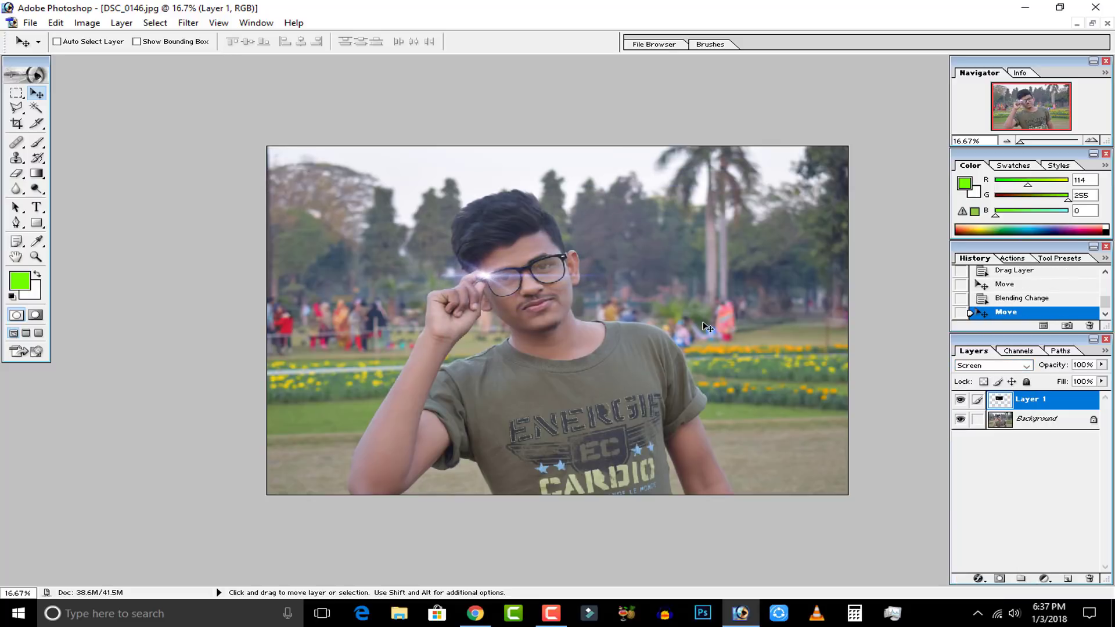
pyautogui.hotkey('ctrl', '+')
pyautogui.hotkey('ctrl', '+')
pyautogui.hotkey('ctrl', '+')
pyautogui.hotkey('ctrl', '+')
pyautogui.press('space')
pyautogui.moveTo(607, 283); pyautogui.dragTo(815, 335)
pyautogui.moveTo(426, 201); pyautogui.dragTo(462, 203)
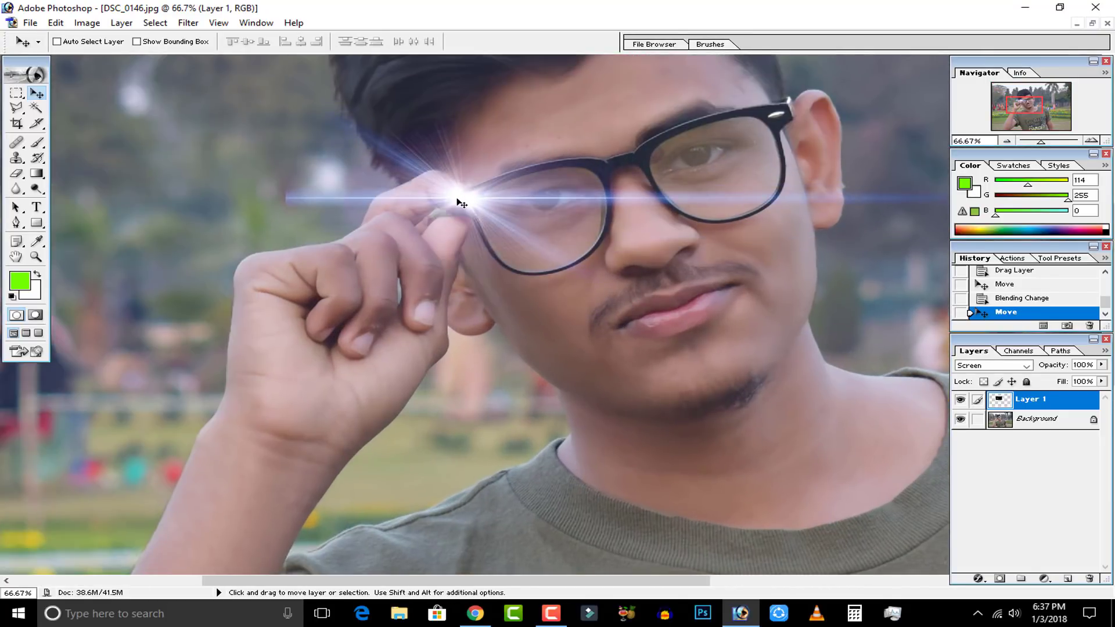
# Scale the flare layer to 46.3% with Free Transform, keeping its bright center on the glasses' corner.
pyautogui.hotkey('ctrl', 't')
pyautogui.moveTo(296, 360); pyautogui.dragTo(471, 268)
pyautogui.moveTo(538, 227); pyautogui.dragTo(461, 232)
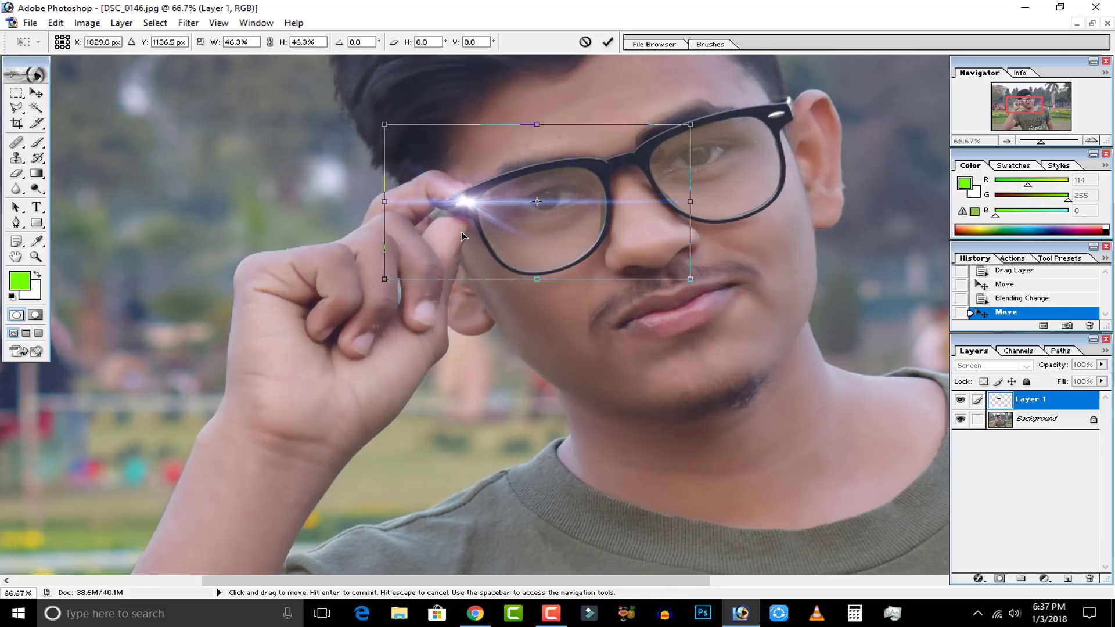
pyautogui.click(608, 42)
# Erase the flare's hard outer edge over the raised fingers using the Eraser with a size 40 brush.
pyautogui.hotkey('ctrl', '-')
pyautogui.hotkey('ctrl', '-')
pyautogui.hotkey('ctrl', '+')
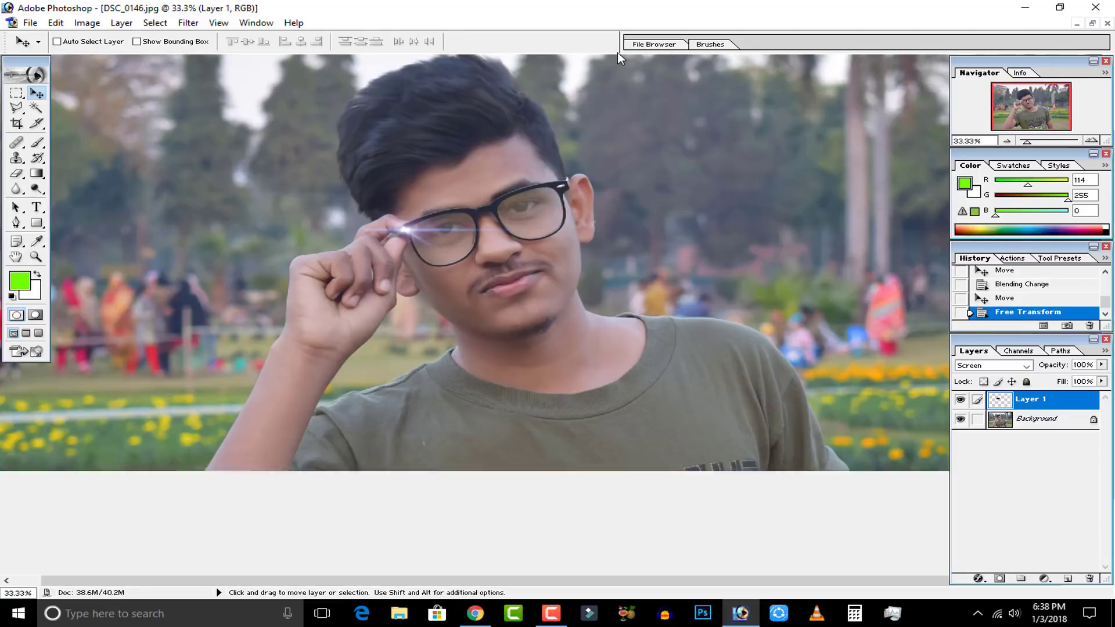
pyautogui.moveTo(392, 224); pyautogui.dragTo(551, 305)
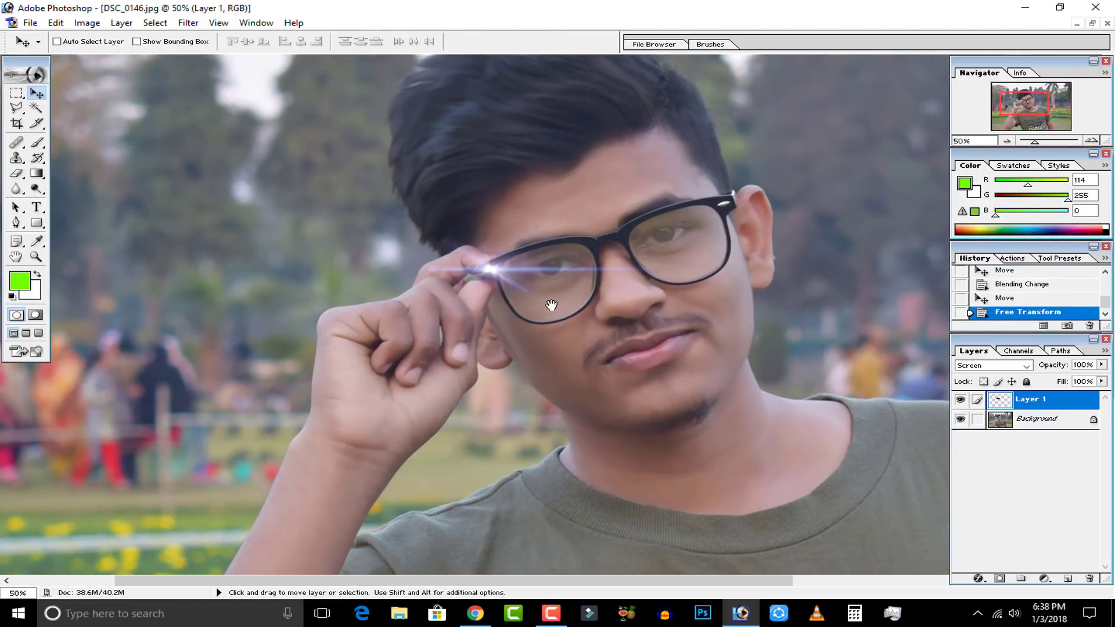
pyautogui.hotkey('ctrl', '+')
pyautogui.hotkey('ctrl', '+')
pyautogui.moveTo(252, 265); pyautogui.dragTo(331, 294)
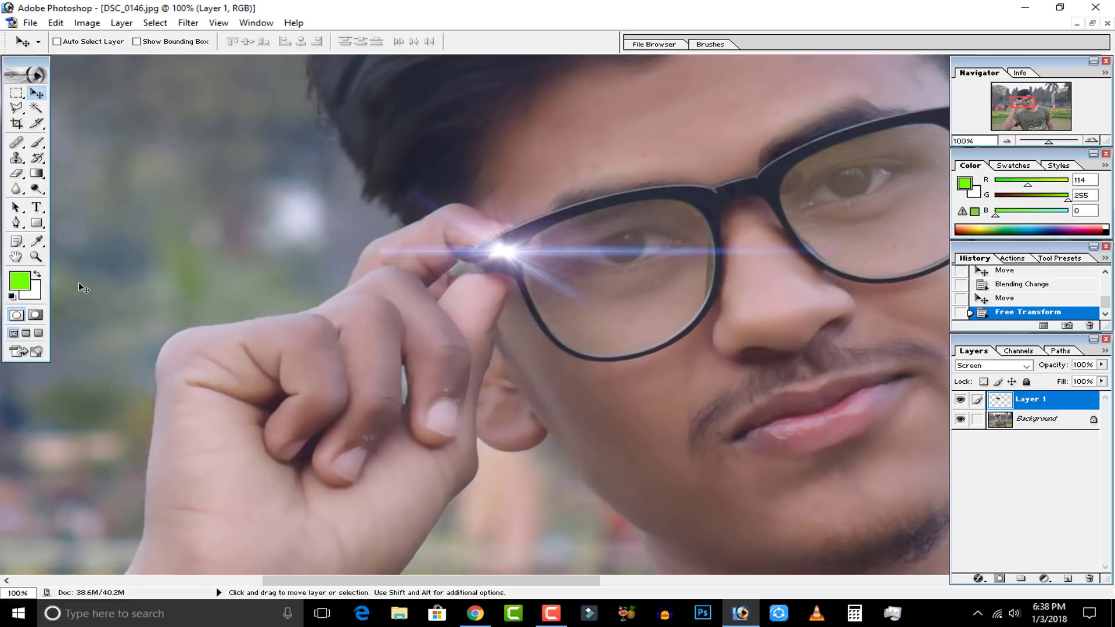
pyautogui.click(17, 174)
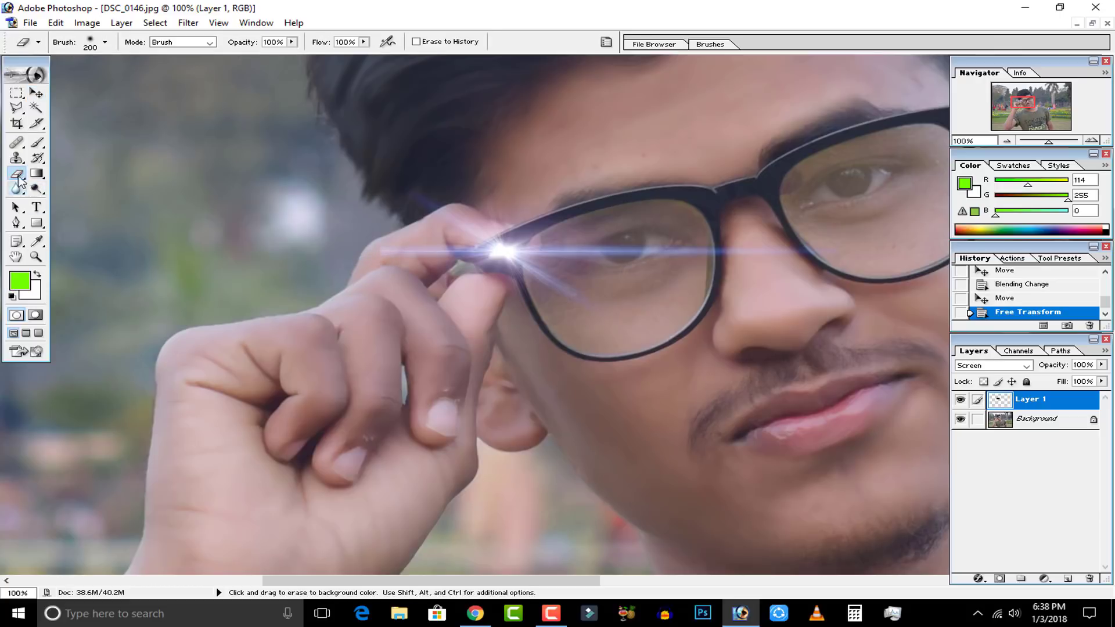
pyautogui.press('[')
pyautogui.moveTo(383, 260); pyautogui.dragTo(360, 257)
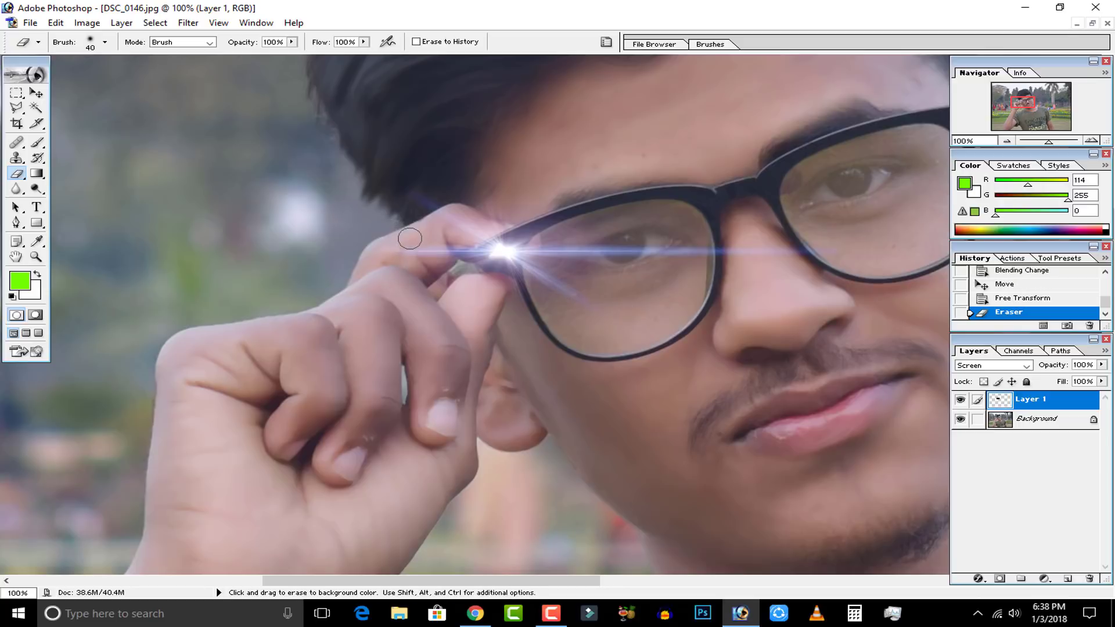
pyautogui.moveTo(395, 240); pyautogui.dragTo(237, 241)
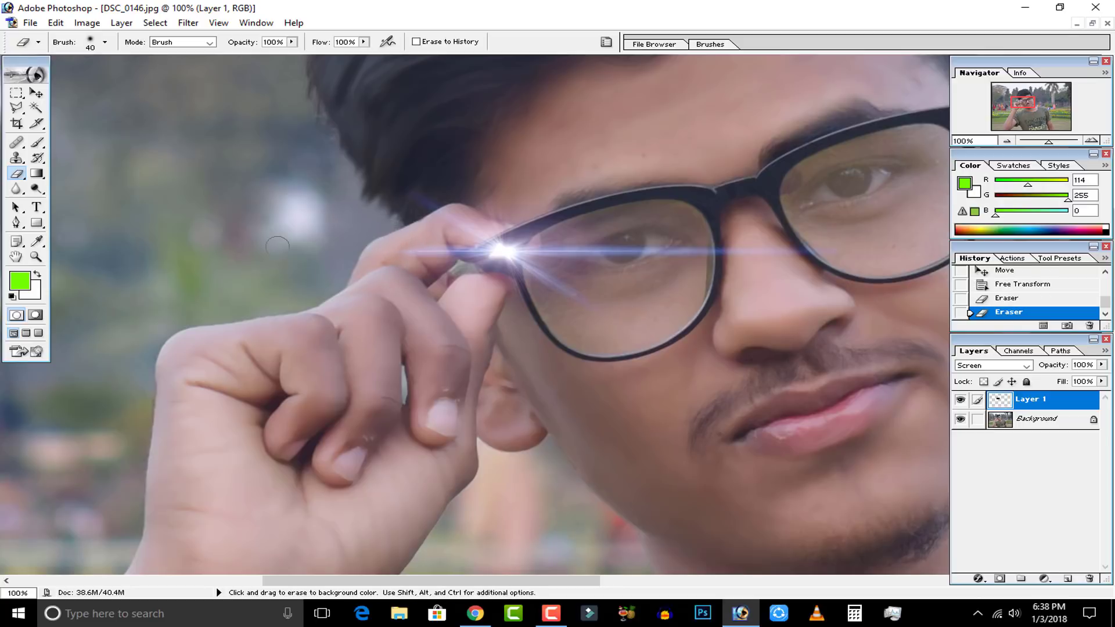
pyautogui.click(371, 170)
pyautogui.moveTo(423, 214); pyautogui.dragTo(430, 247)
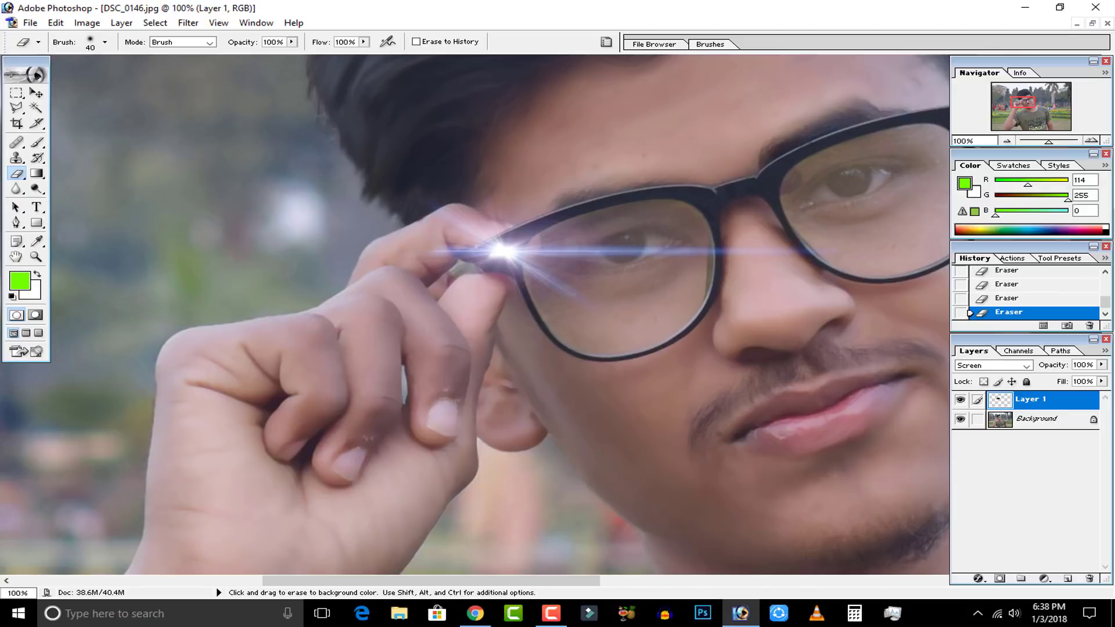
pyautogui.hotkey('ctrl', '-')
pyautogui.hotkey('ctrl', '-')
pyautogui.hotkey('ctrl', '-')
pyautogui.hotkey('ctrl', '-')
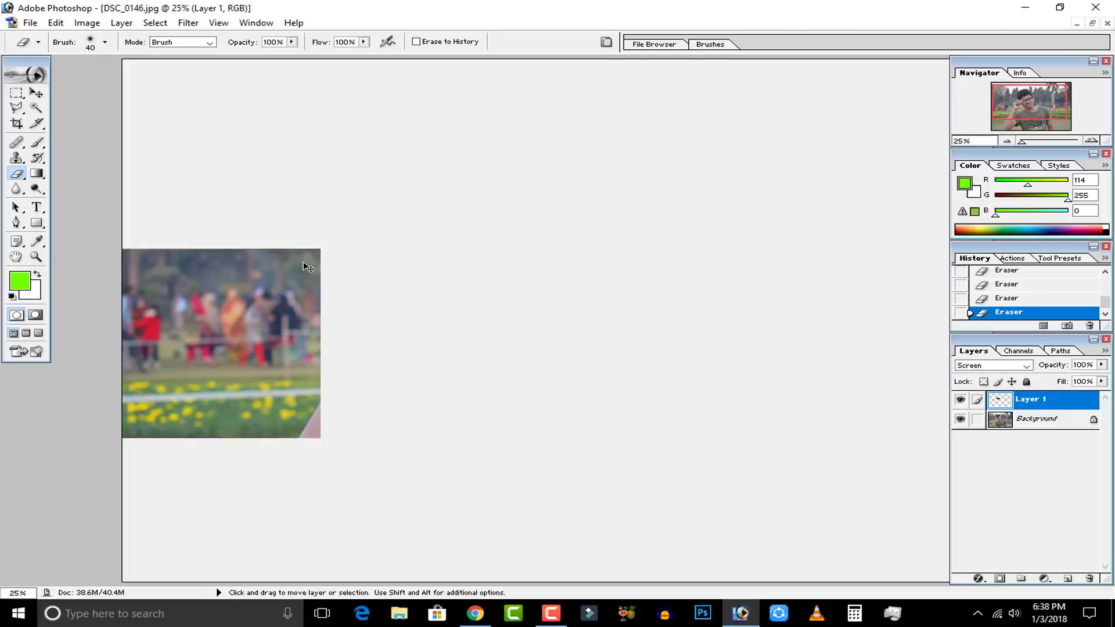
pyautogui.hotkey('ctrl', '+')
pyautogui.hotkey('ctrl', '-')
pyautogui.hotkey('ctrl', '+')
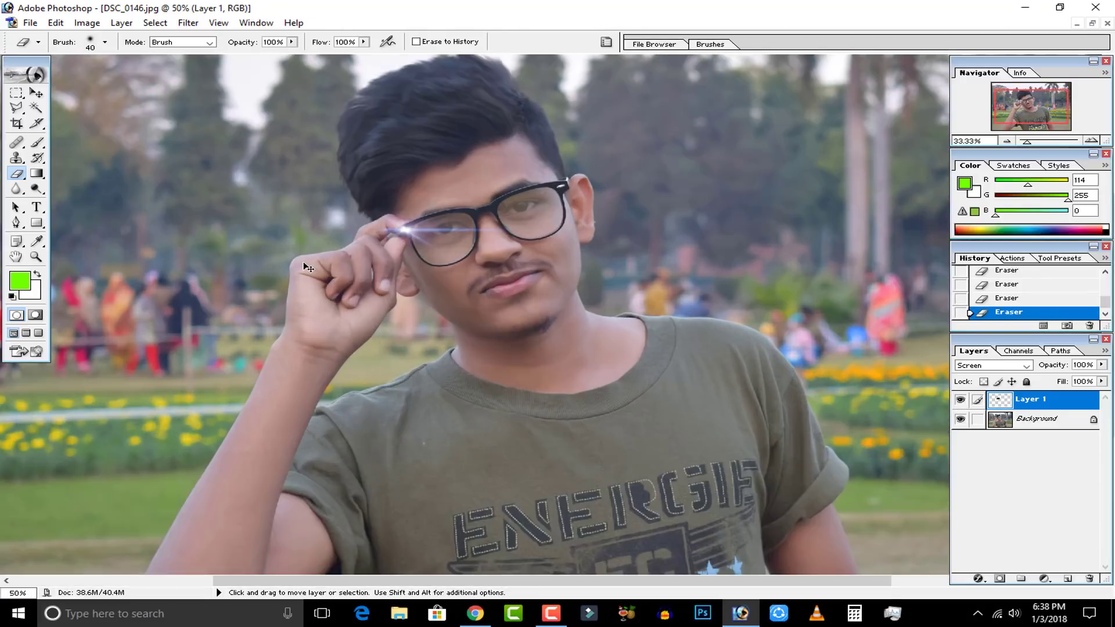
# Adjust the flare layer's color with Hue/Saturation, setting hue to -14 and saturation to +19.
pyautogui.hotkey('ctrl', '+')
pyautogui.press('space')
pyautogui.moveTo(388, 297); pyautogui.dragTo(523, 401)
pyautogui.hotkey('ctrl', '+')
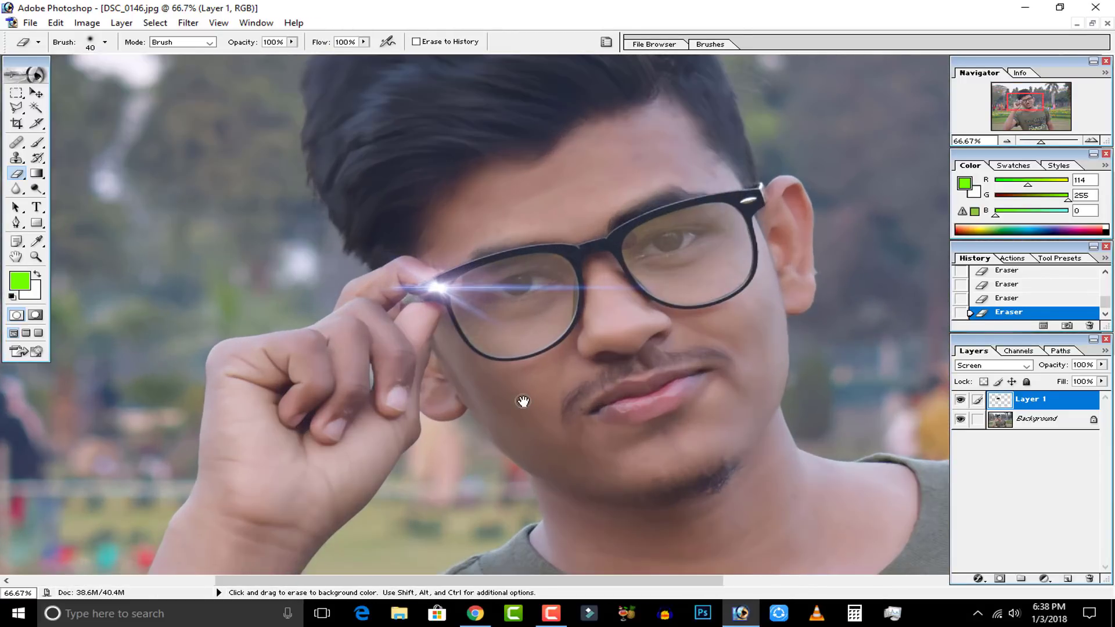
pyautogui.press('ctrl')
pyautogui.click(86, 23)
pyautogui.moveTo(177, 60)
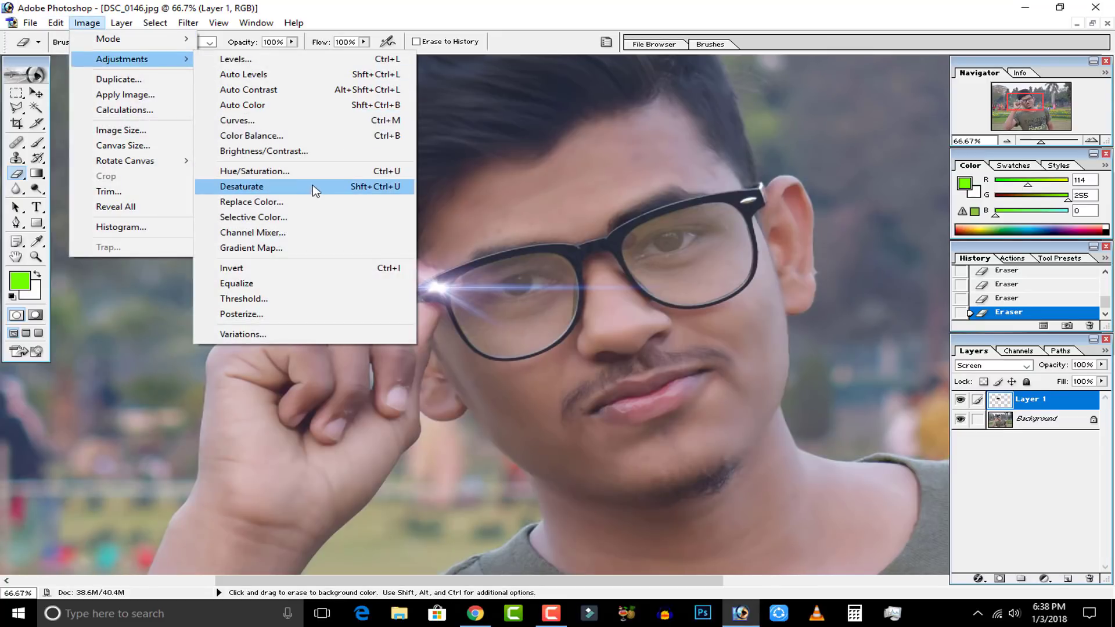
pyautogui.click(244, 175)
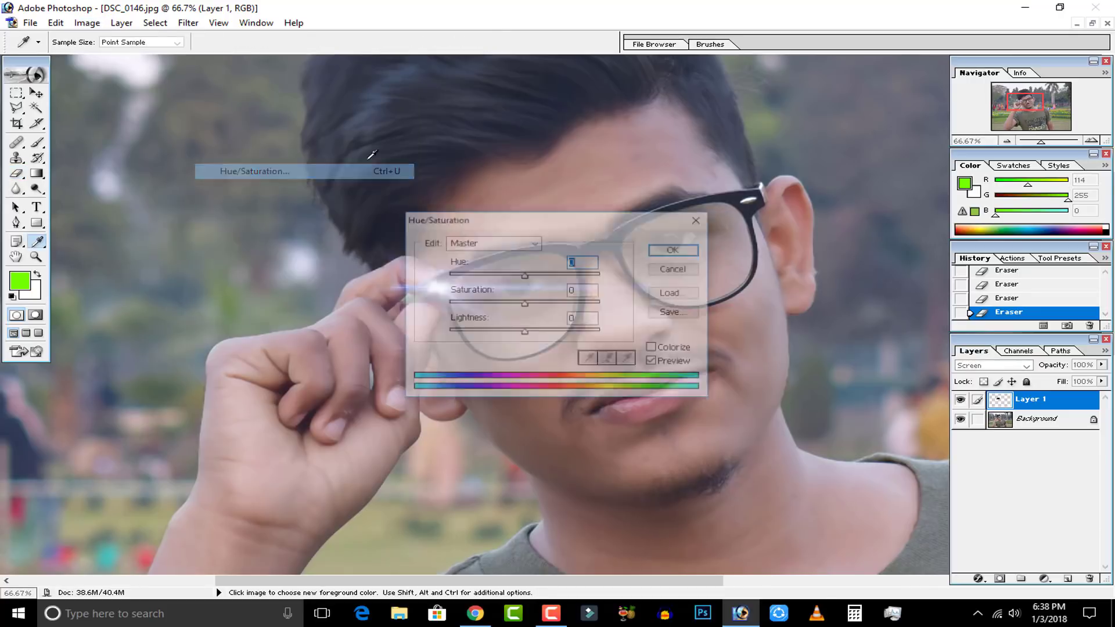
pyautogui.moveTo(522, 219); pyautogui.dragTo(852, 86)
pyautogui.moveTo(857, 170)
pyautogui.mouseDown()
pyautogui.moveTo(930, 171)
pyautogui.moveTo(691, 171)
pyautogui.moveTo(873, 177)
pyautogui.moveTo(830, 140)
pyautogui.moveTo(790, 139)
pyautogui.moveTo(862, 142)
pyautogui.moveTo(771, 145)
pyautogui.moveTo(821, 138)
pyautogui.moveTo(917, 150)
pyautogui.moveTo(852, 156)
pyautogui.mouseUp()
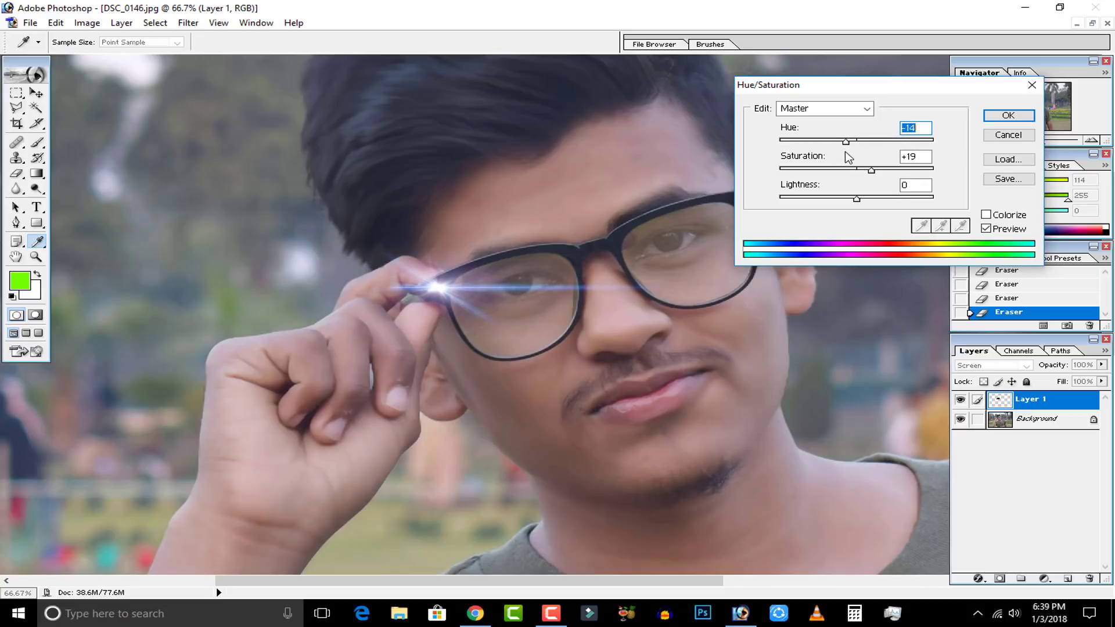
pyautogui.click(1005, 116)
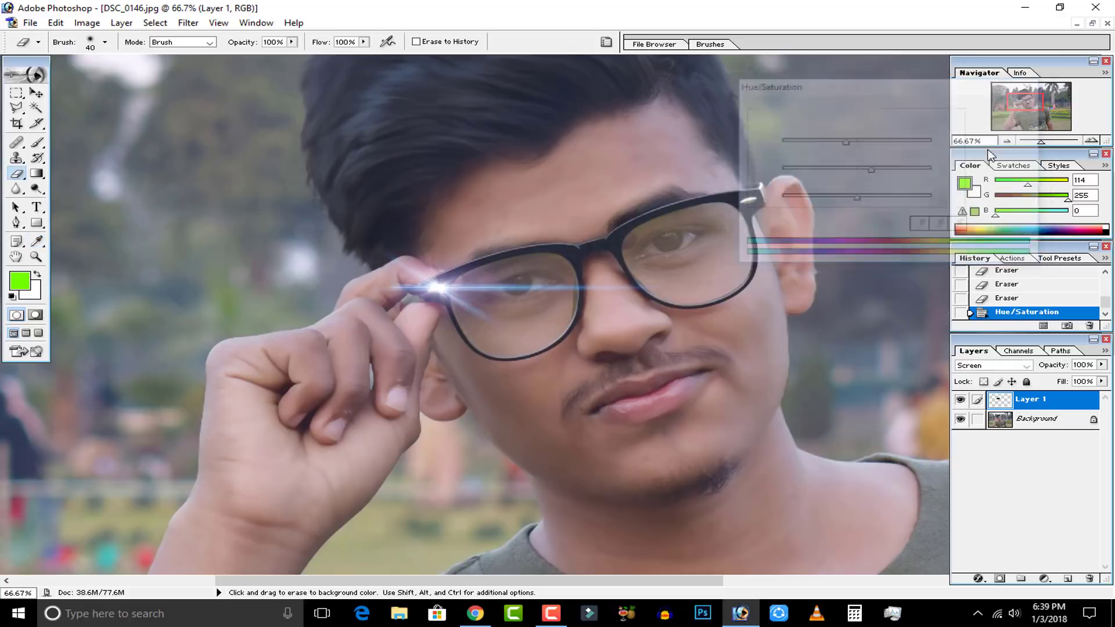
# Enlarge the flare layer proportionally to about 842% with Free Transform so it spans most of the photo.
pyautogui.hotkey('ctrl', '-')
pyautogui.hotkey('ctrl', '-')
pyautogui.hotkey('ctrl', '-')
pyautogui.hotkey('ctrl', '-')
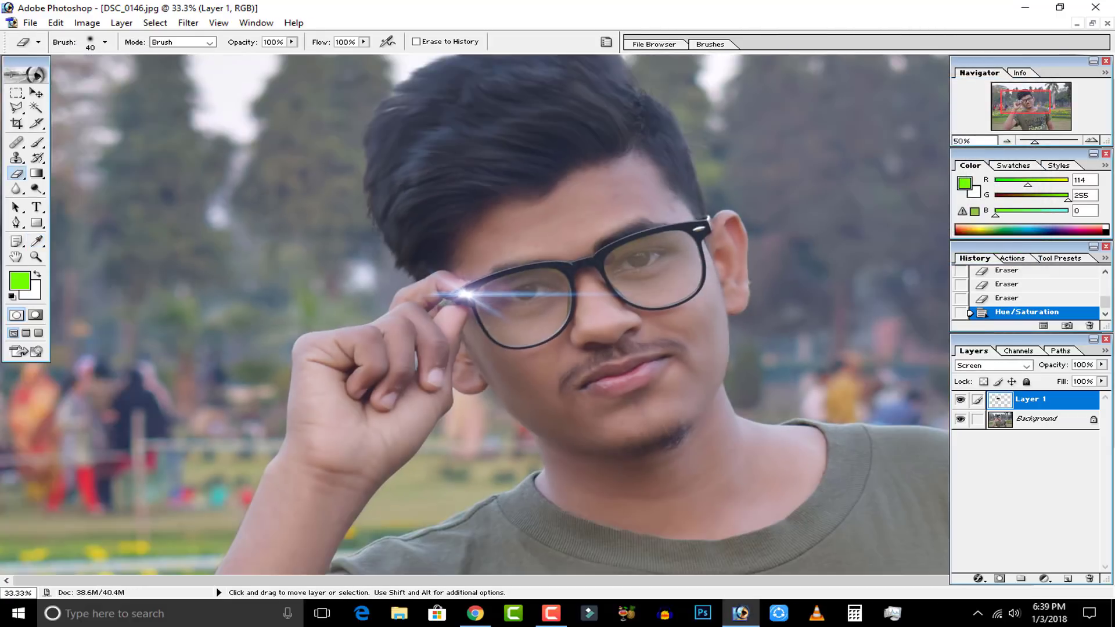
pyautogui.hotkey('ctrl', '+')
pyautogui.hotkey('ctrl', '+')
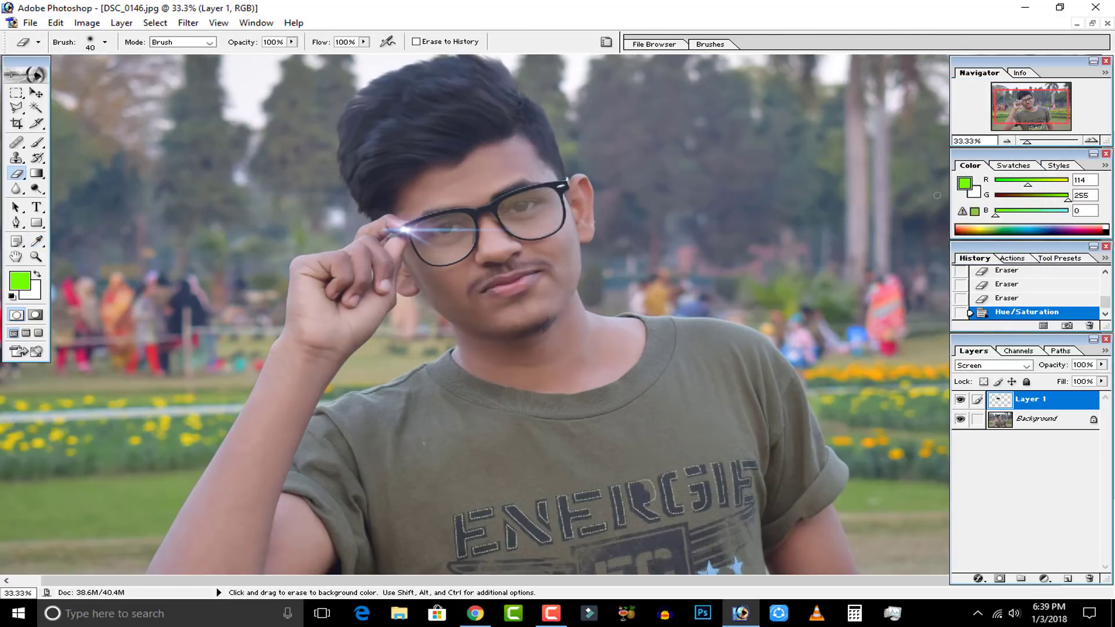
pyautogui.hotkey('ctrl', '-')
pyautogui.hotkey('ctrl', '-')
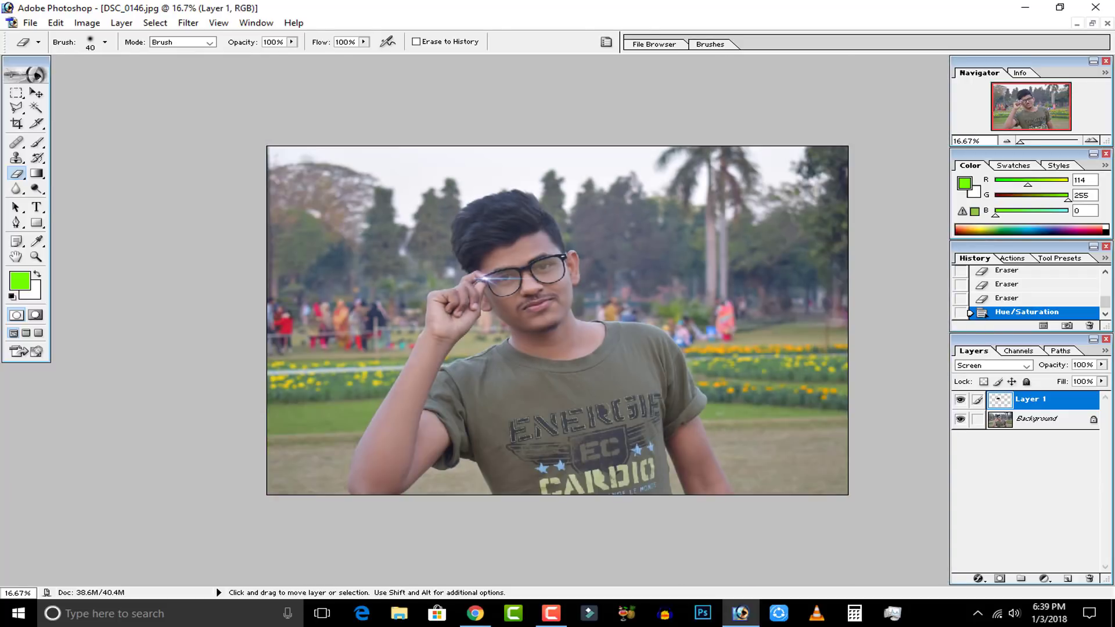
pyautogui.hotkey('ctrl', 't')
pyautogui.moveTo(541, 297); pyautogui.dragTo(825, 441)
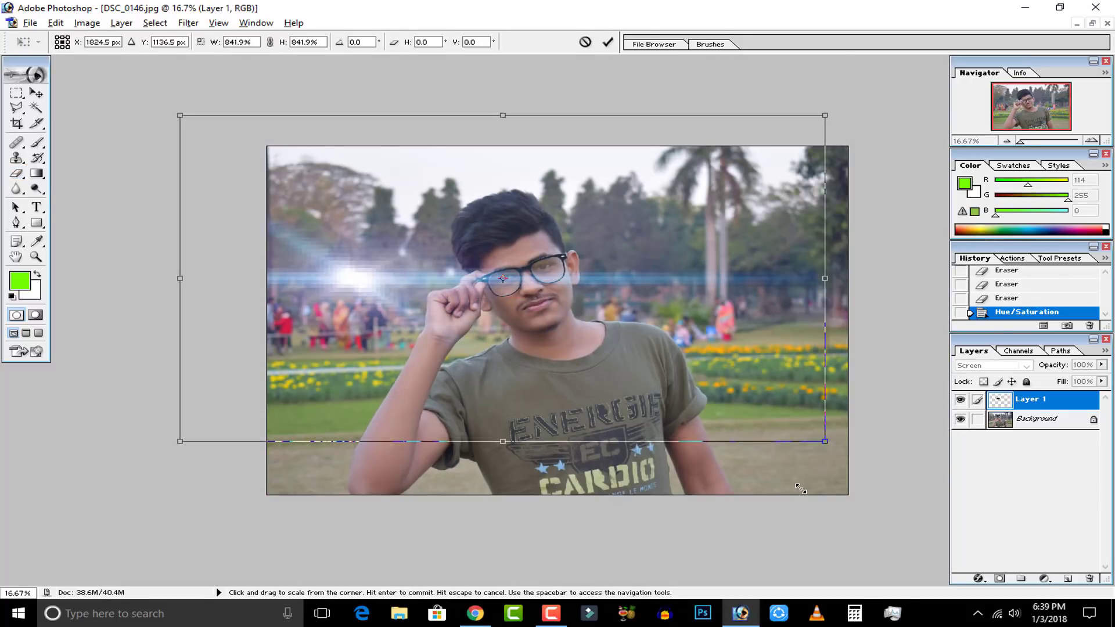
pyautogui.click(607, 43)
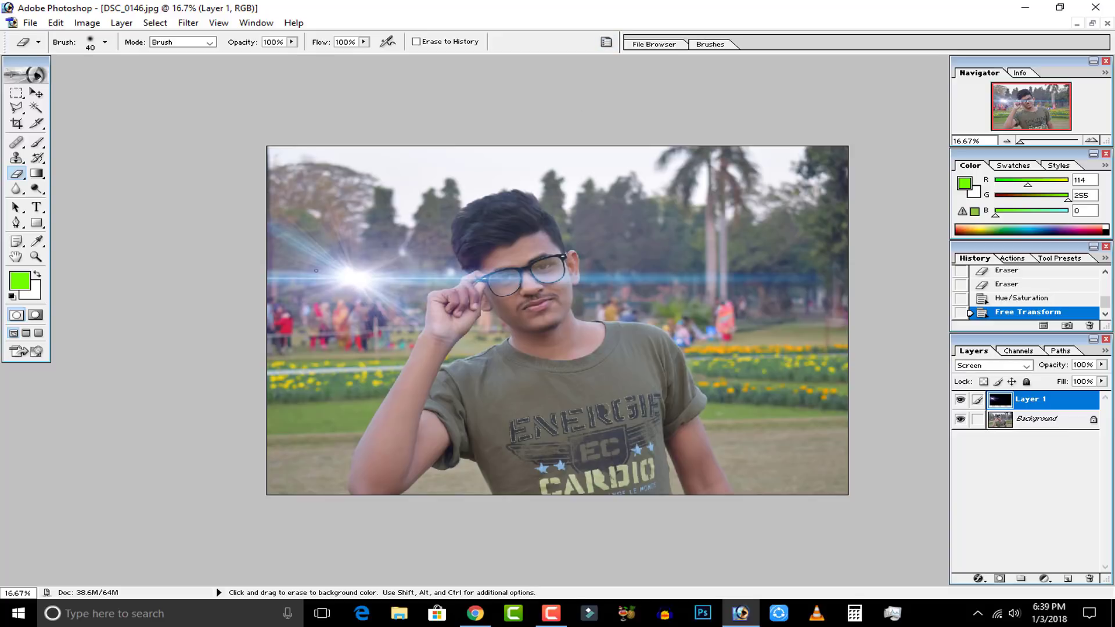
# Move the enlarged flare so its bright center sits beside the man's neck, just below the raised hand.
pyautogui.click(36, 94)
pyautogui.moveTo(337, 278); pyautogui.dragTo(460, 478)
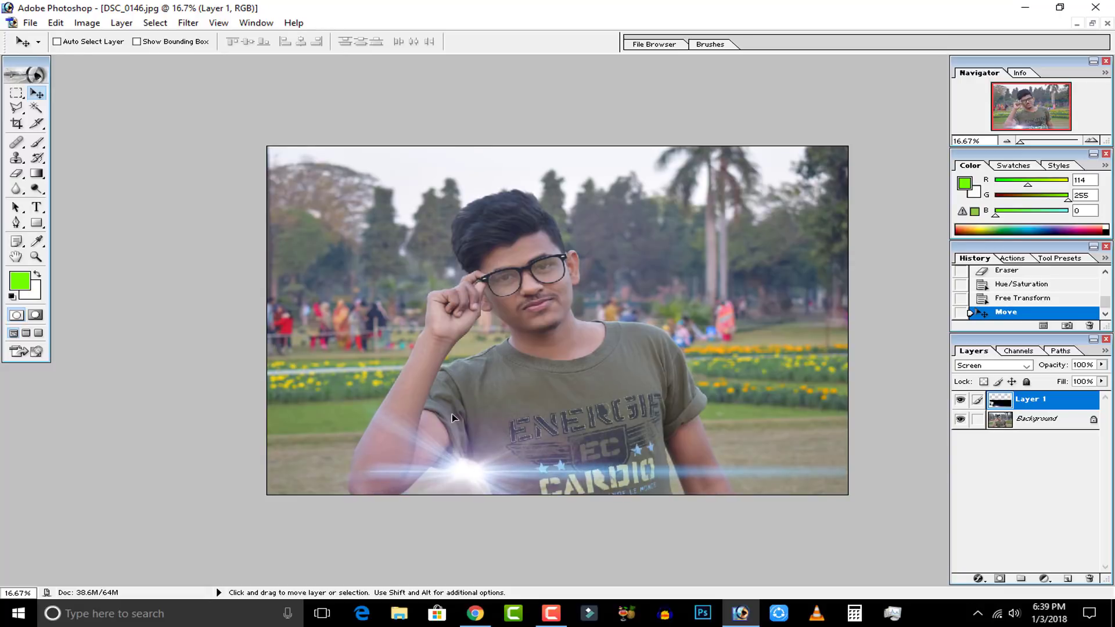
pyautogui.moveTo(454, 433); pyautogui.dragTo(463, 355)
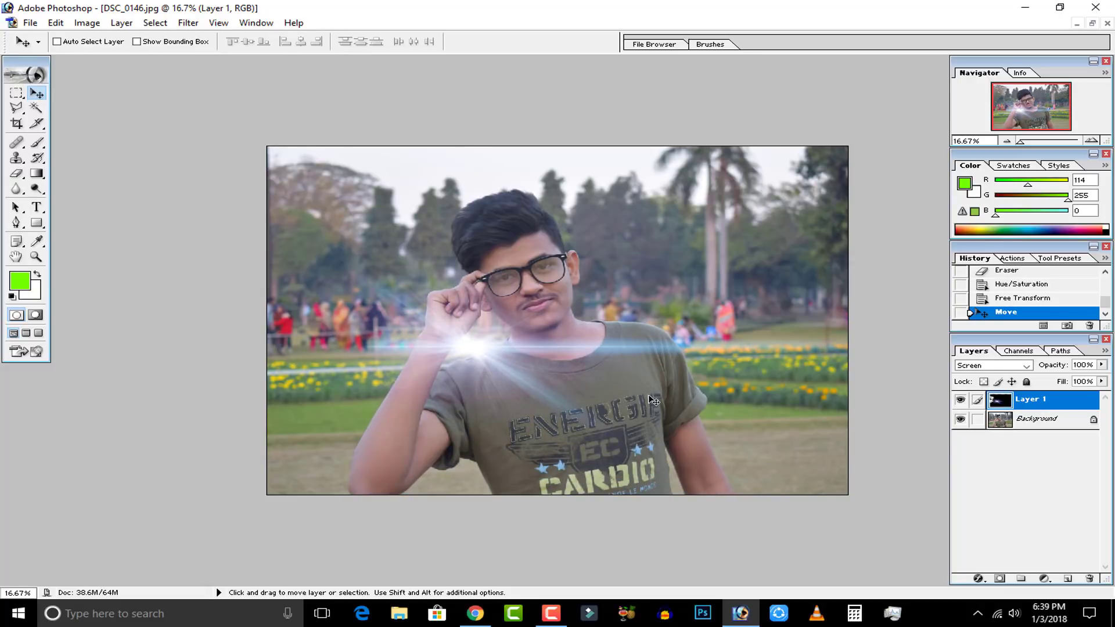
# Shift the flare's color to purple using Hue/Saturation.
pyautogui.hotkey('ctrl', 'u')
pyautogui.moveTo(857, 142); pyautogui.dragTo(899, 170)
pyautogui.click(1007, 116)
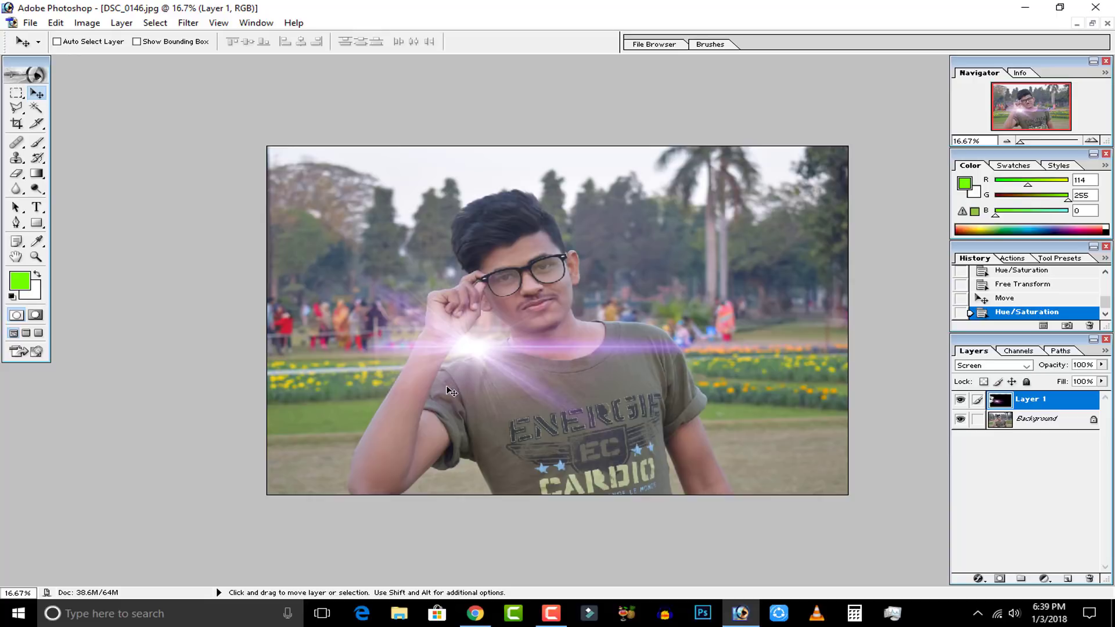
pyautogui.hotkey('ctrl', 't')
pyautogui.moveTo(937, 509); pyautogui.dragTo(878, 433)
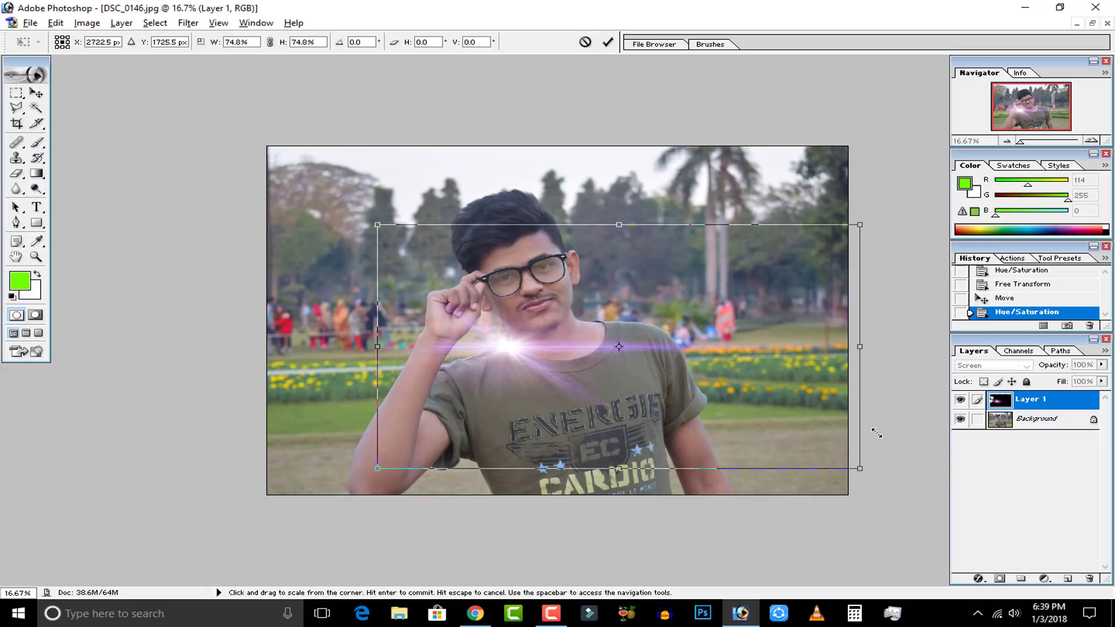
pyautogui.click(608, 42)
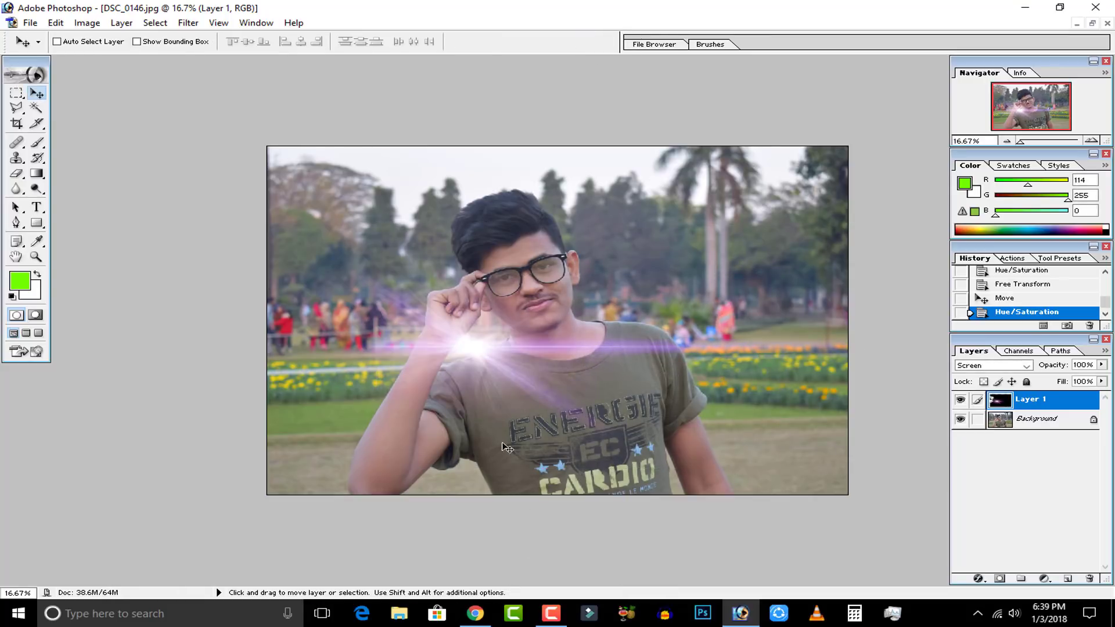
# Move the purple flare up into the sky and trees, with its bright center beside the man's hair.
pyautogui.moveTo(487, 365); pyautogui.dragTo(386, 200)
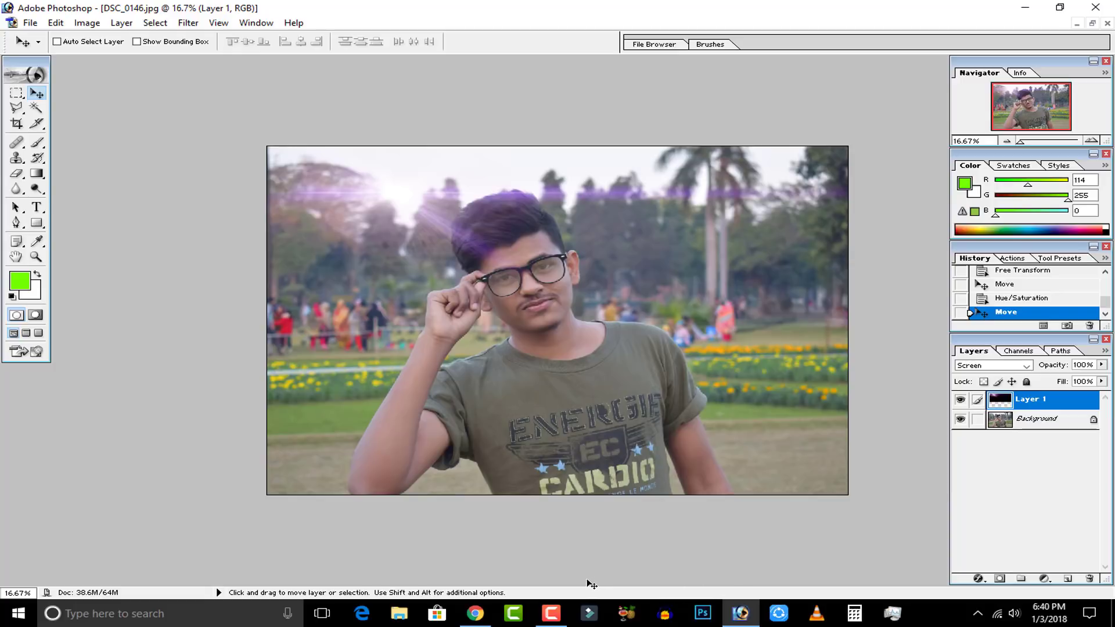
# Save the image to the Desktop as the JPEG copy DSC_0146 copy.jpg with maximum quality 12 and Baseline Optimized format.
pyautogui.click(30, 23)
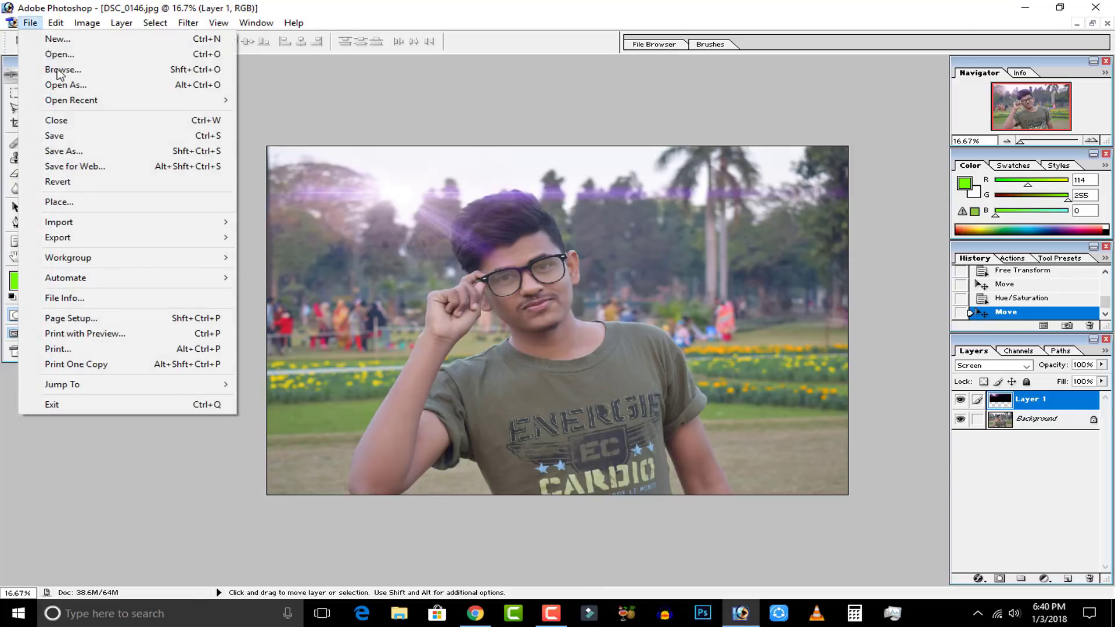
pyautogui.click(76, 151)
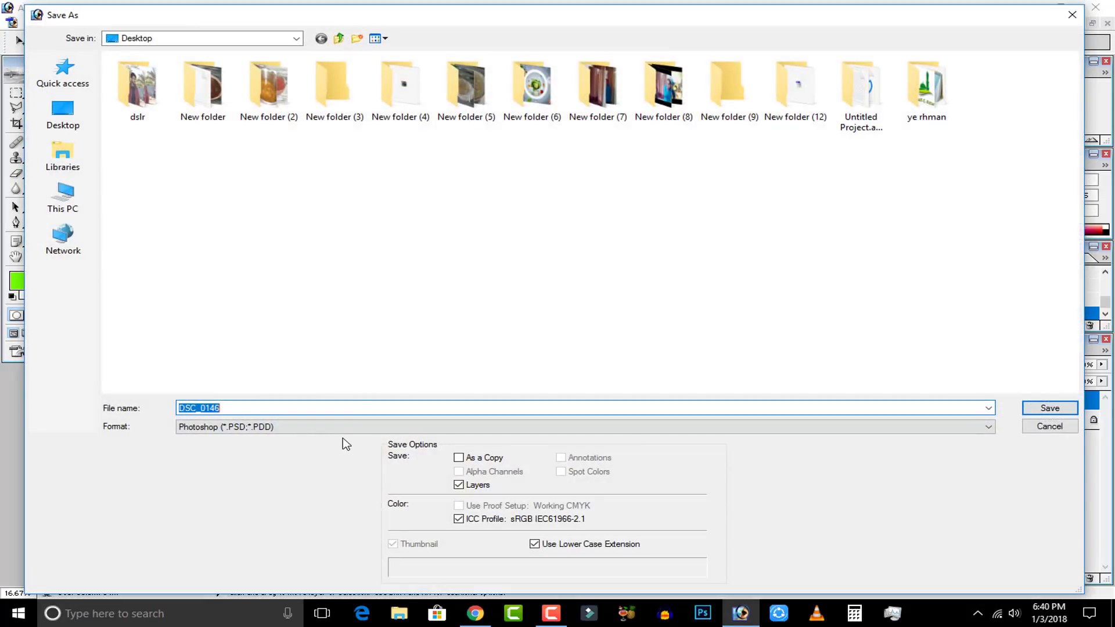
pyautogui.click(343, 430)
pyautogui.scroll(3, 347, 436)
pyautogui.click(304, 492)
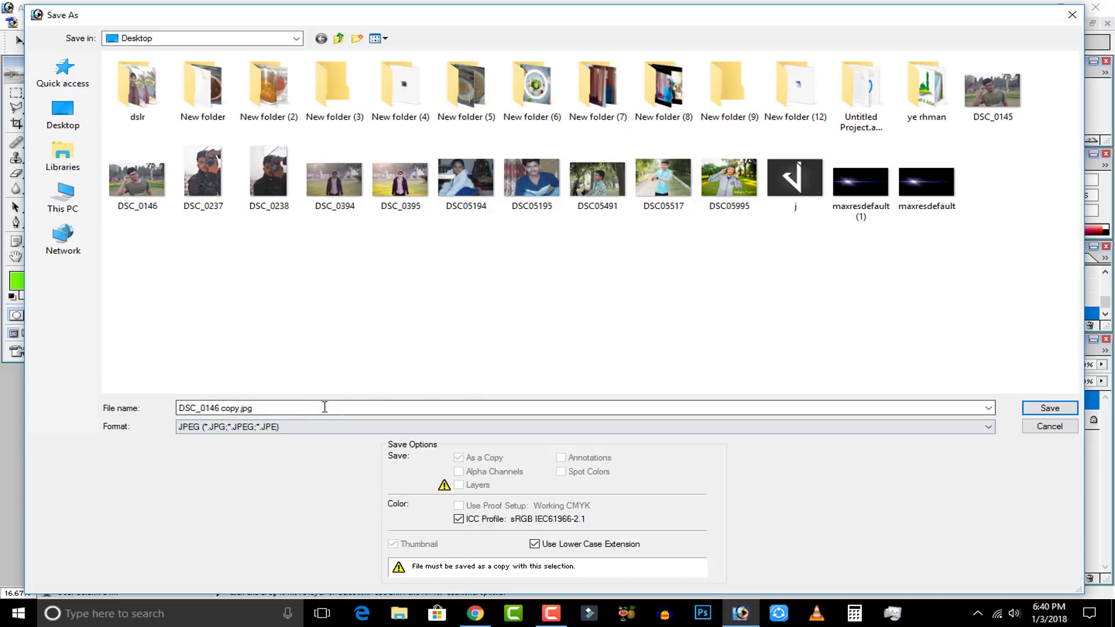
pyautogui.click(1049, 408)
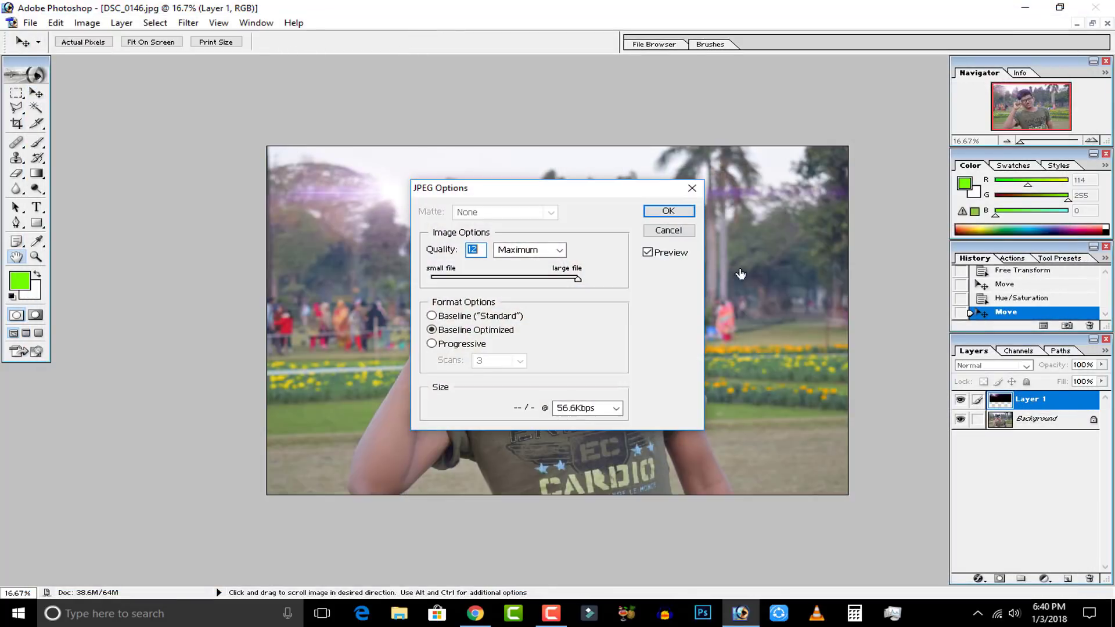
pyautogui.click(664, 213)
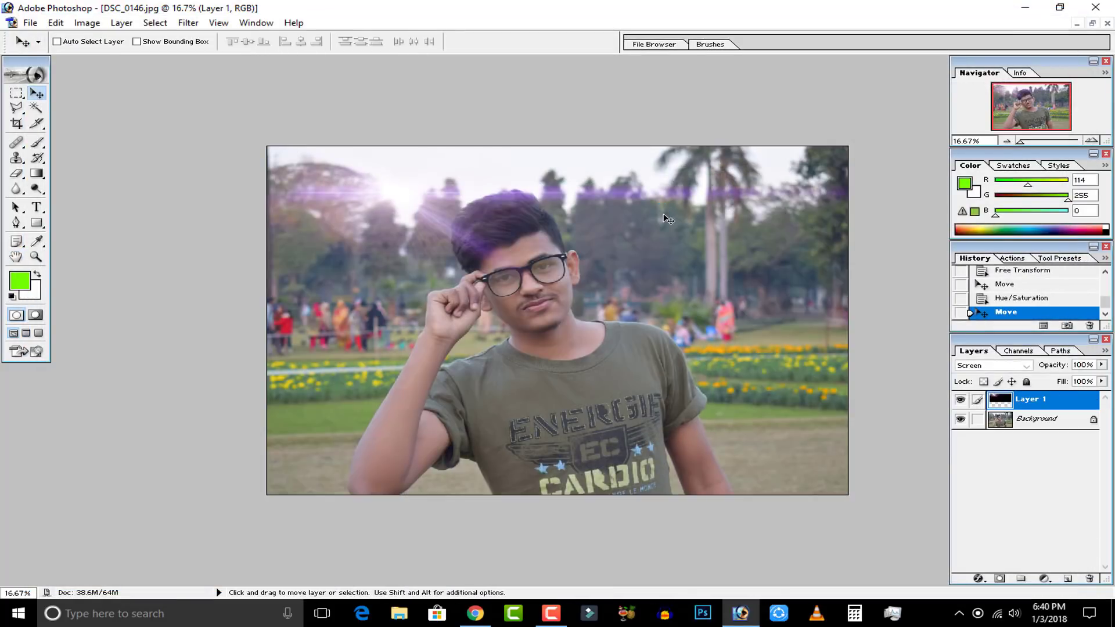